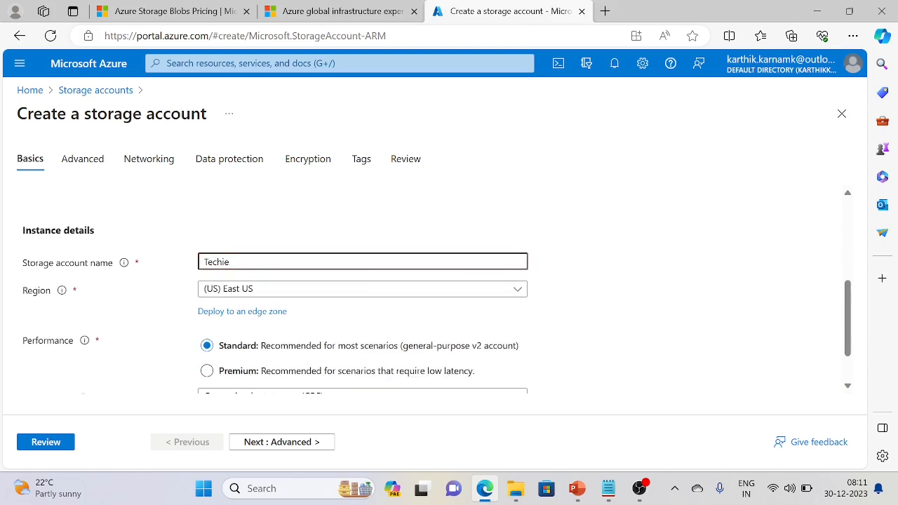
pyautogui.press('BackSpace')
pyautogui.press('BackSpace')
pyautogui.press('BackSpace')
pyautogui.press('BackSpace')
pyautogui.press('BackSpace')
pyautogui.press('BackSpace')
# Correct the storage account name to techiesstudy
pyautogui.write('techiesstudy')
pyautogui.scroll(1, 346, 220)
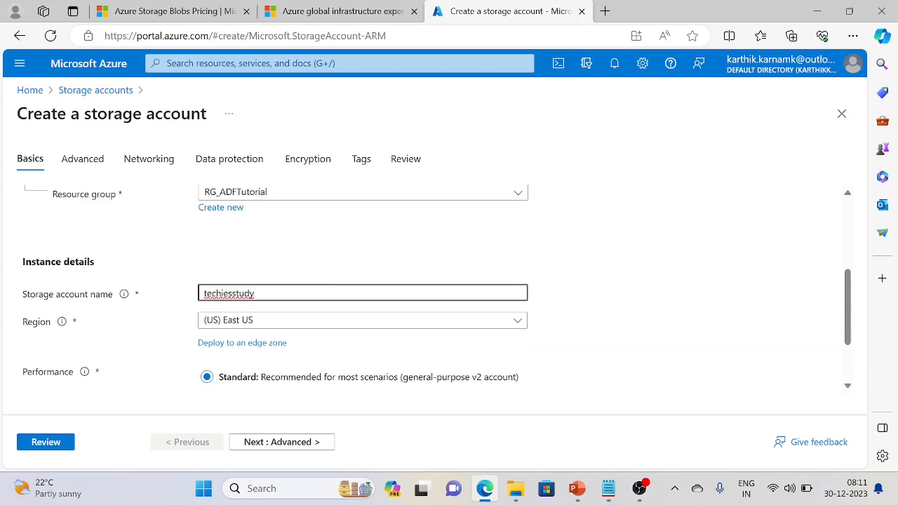
pyautogui.click(709, 324)
# Set the account's redundancy to Locally-redundant storage (LRS)
pyautogui.scroll(-3, 640, 319)
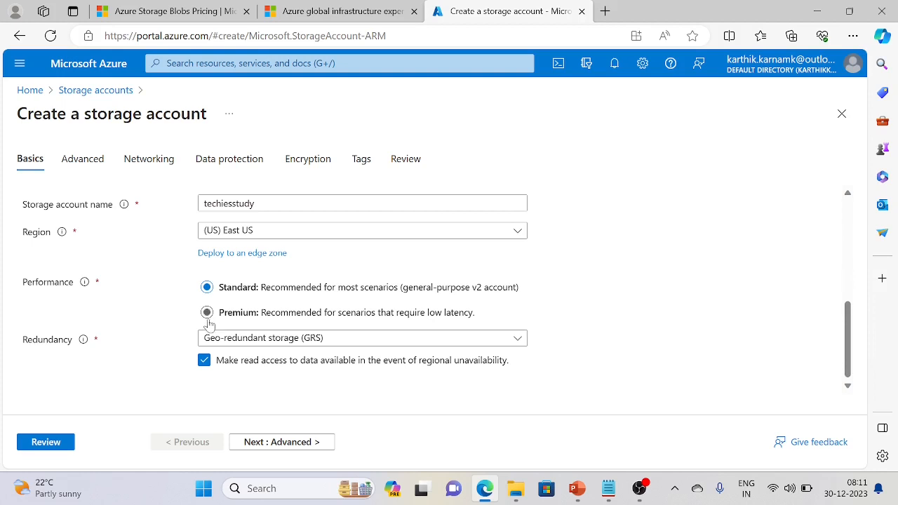
pyautogui.click(325, 341)
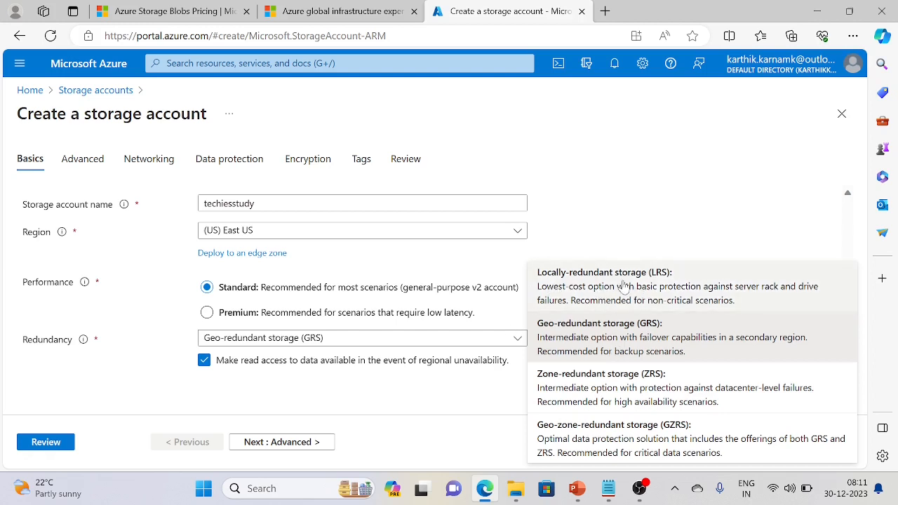
pyautogui.click(671, 287)
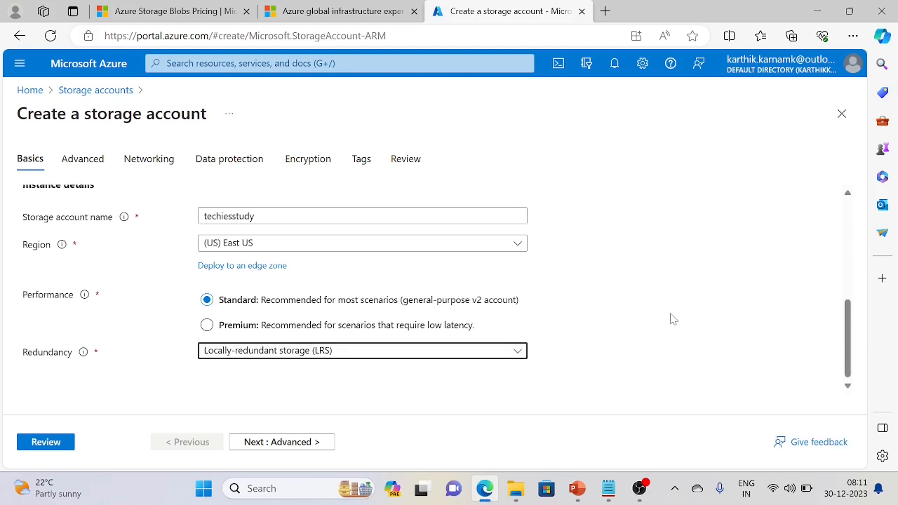
# Switch to the Blobs Pricing page and review the capacity tier tables, including the Over 500 TB tier
pyautogui.click(167, 14)
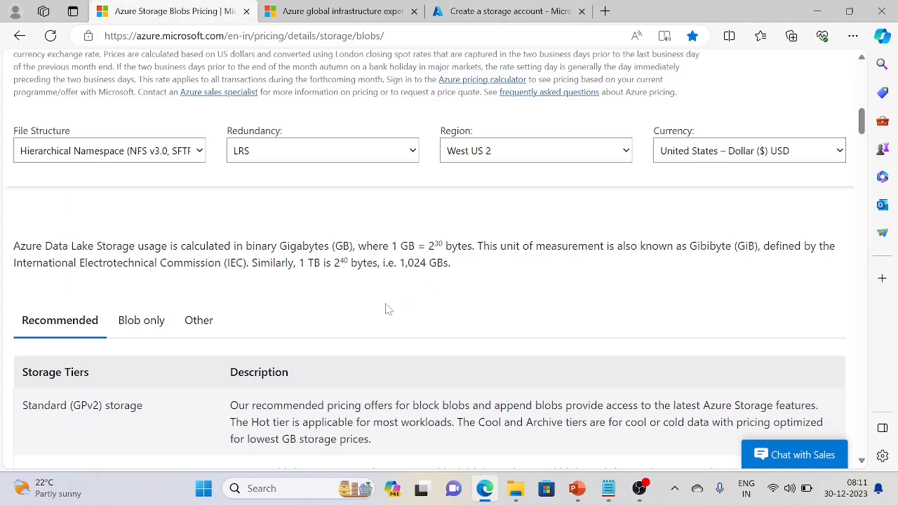
pyautogui.scroll(2, 192, 271)
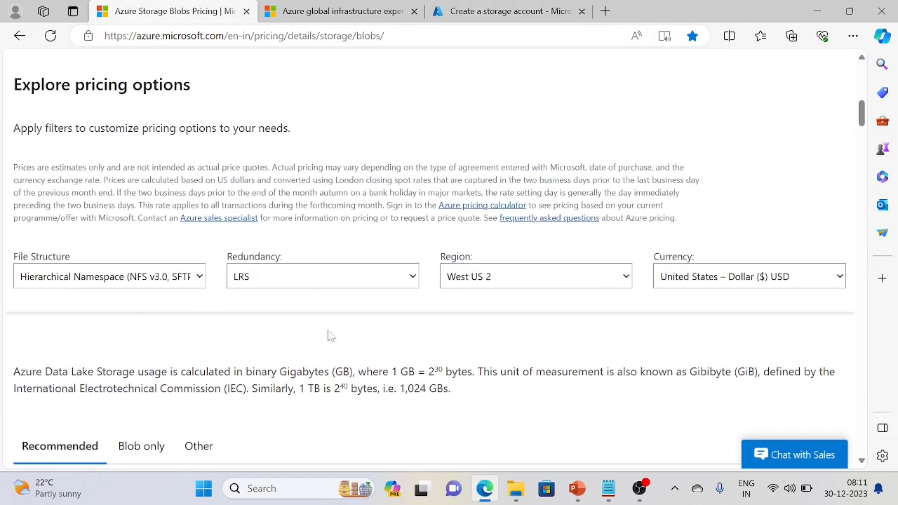
pyautogui.scroll(-10, 323, 331)
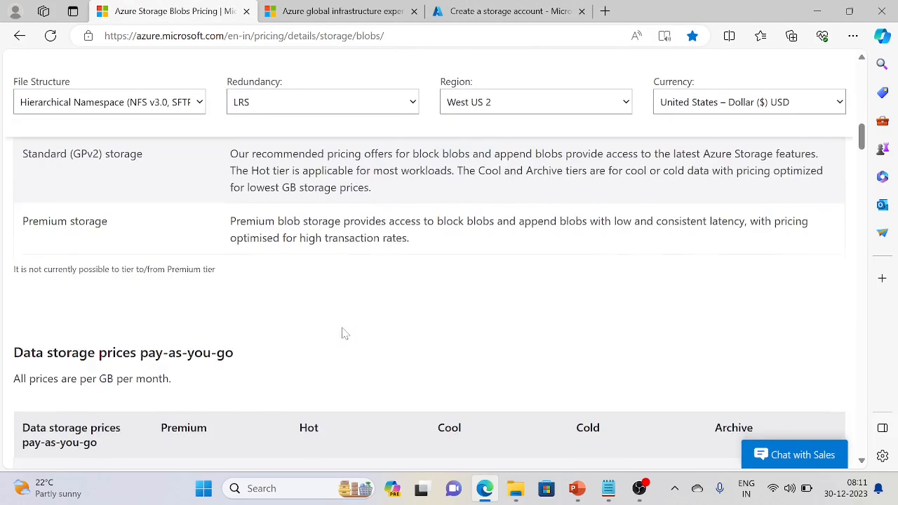
pyautogui.scroll(-8, 321, 363)
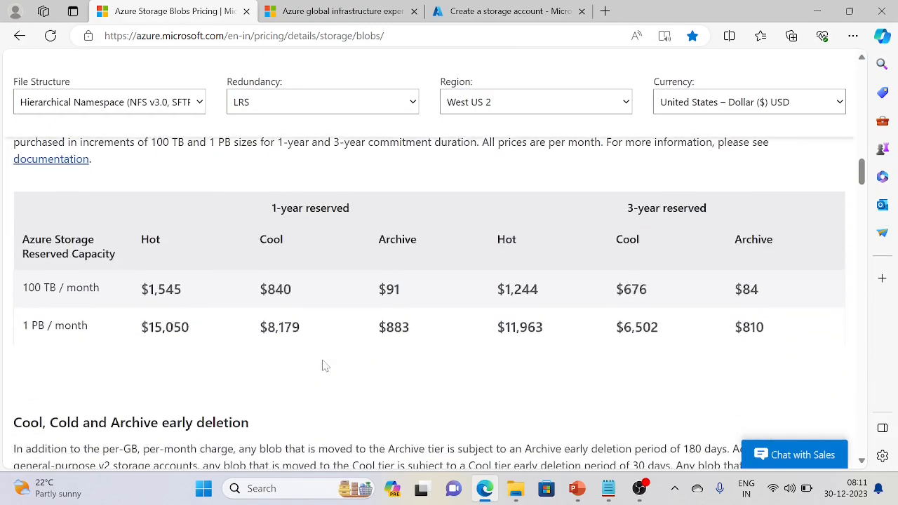
pyautogui.scroll(-5, 325, 364)
pyautogui.scroll(-2, 370, 357)
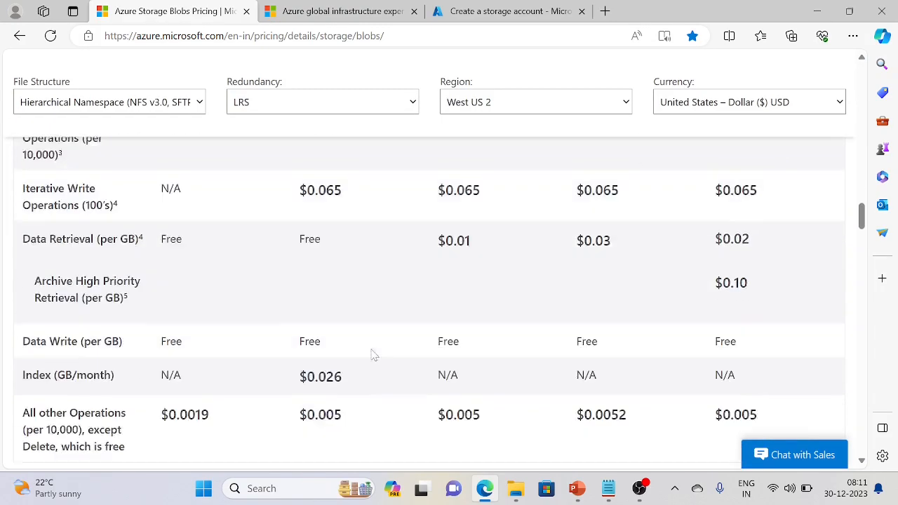
pyautogui.scroll(-12, 372, 355)
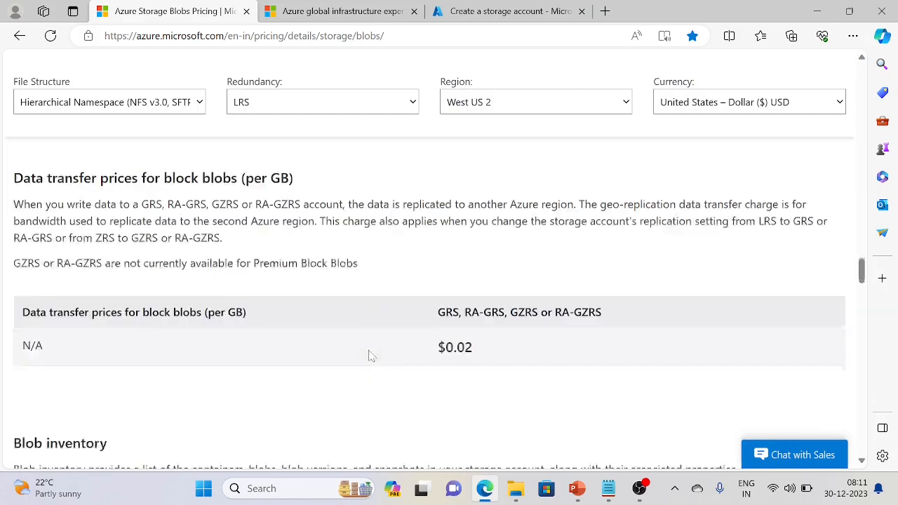
pyautogui.scroll(-12, 372, 356)
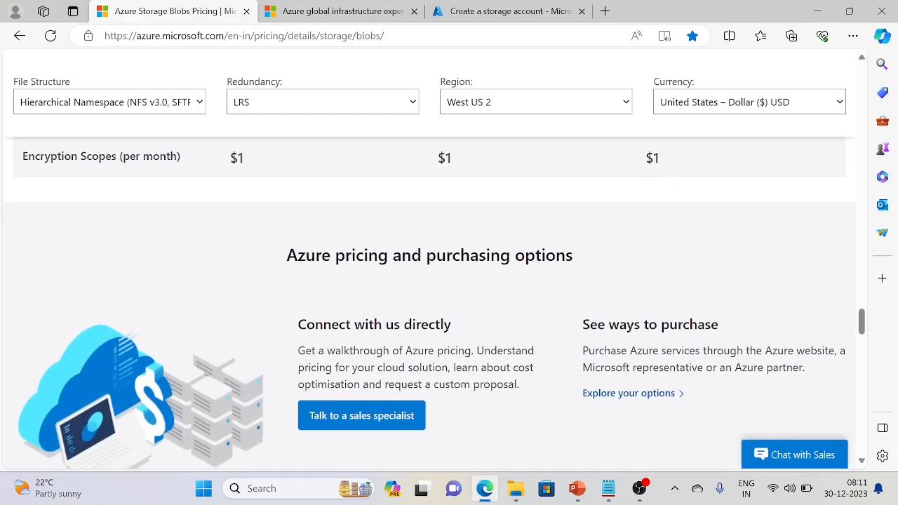
pyautogui.scroll(3, 428, 294)
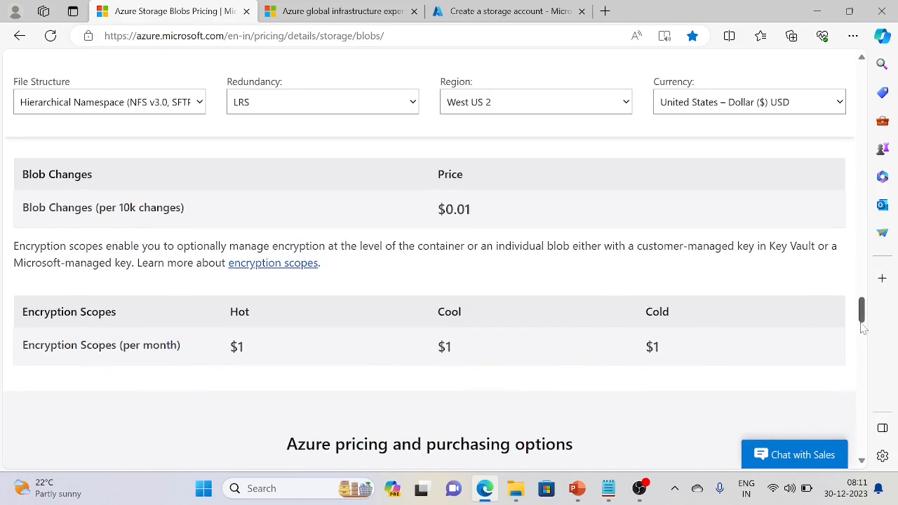
pyautogui.moveTo(864, 319); pyautogui.dragTo(868, 162)
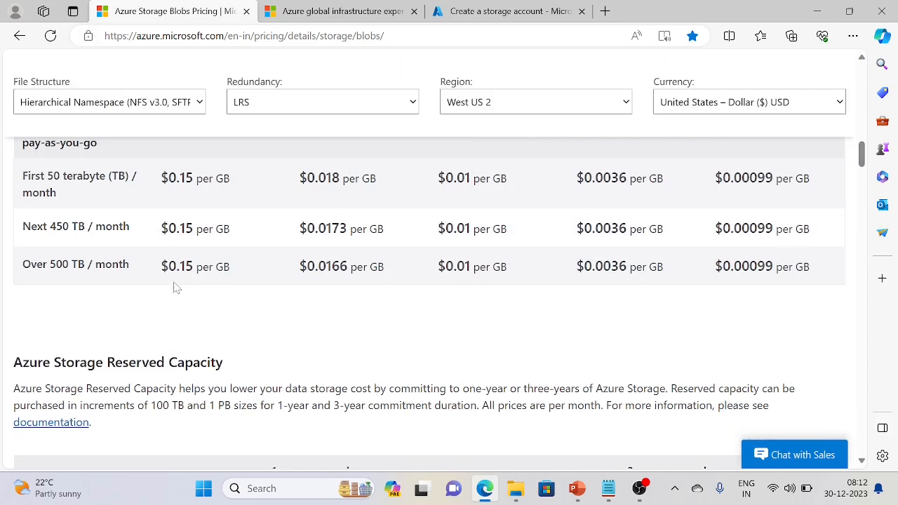
pyautogui.tripleClick(80, 227)
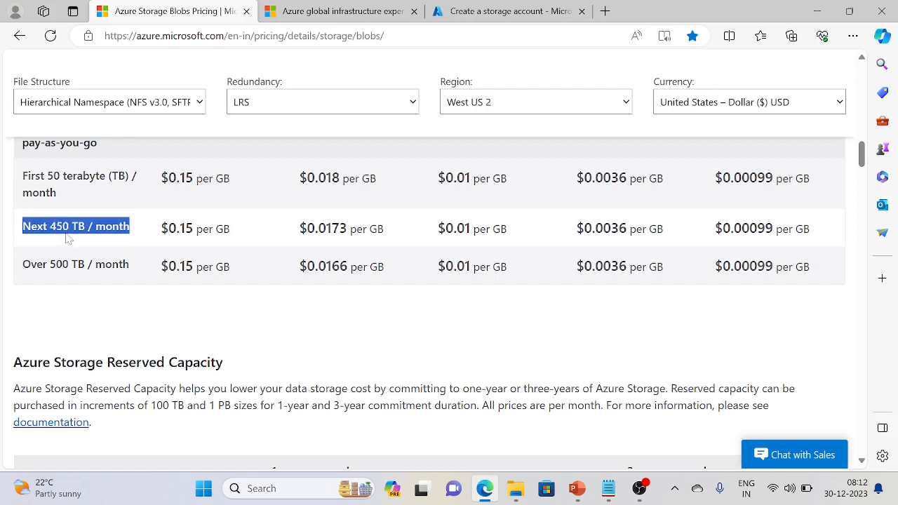
pyautogui.doubleClick(80, 264)
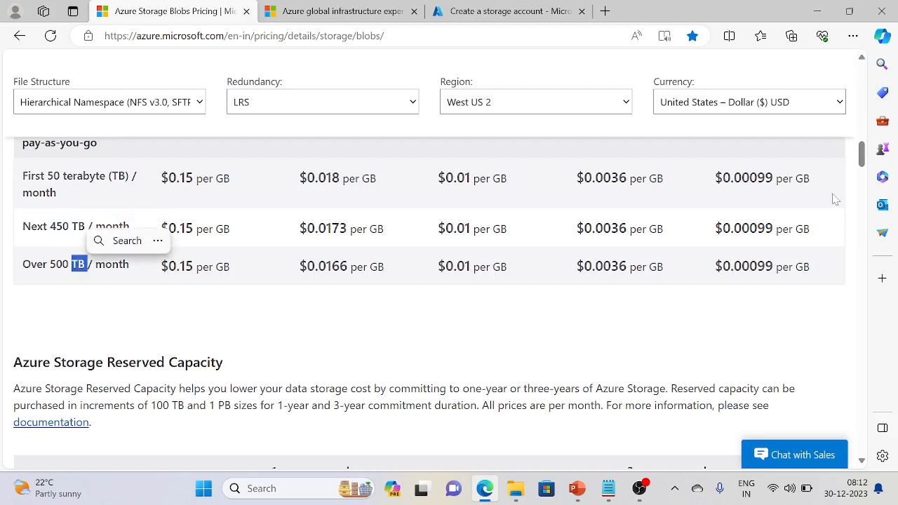
# Change the redundancy filter to ZRS, then GRS, and compare the Archive and Cool per-GB prices
pyautogui.click(376, 107)
pyautogui.click(317, 139)
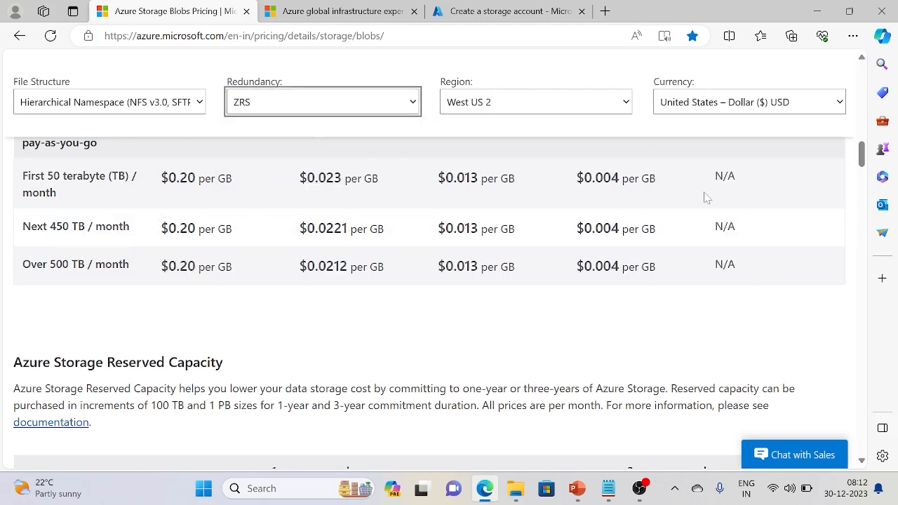
pyautogui.click(323, 103)
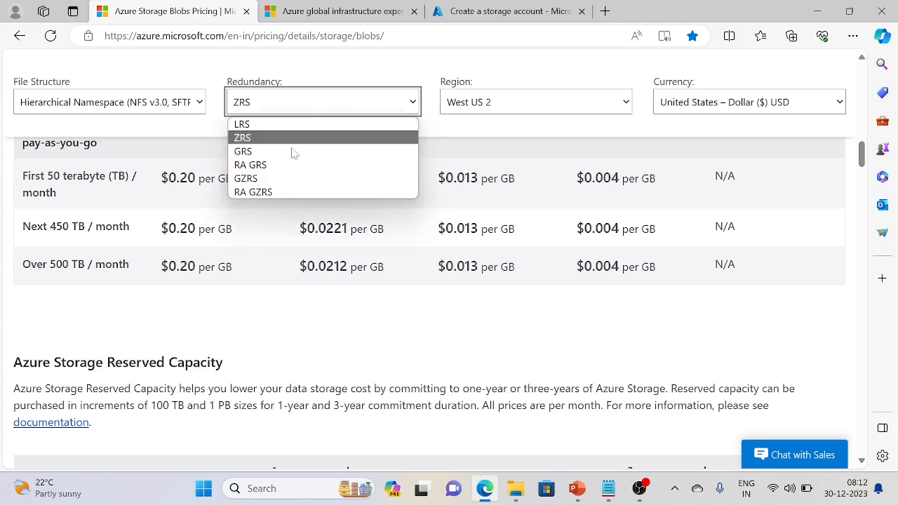
pyautogui.click(280, 150)
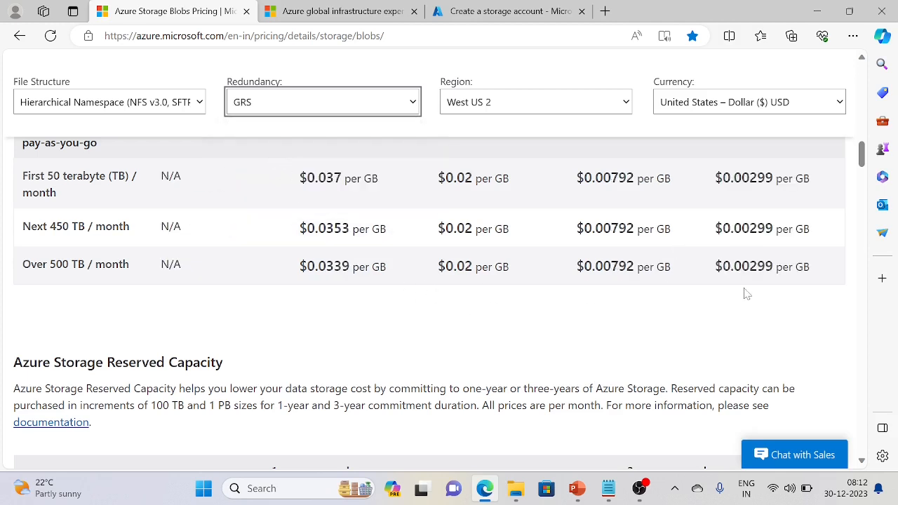
pyautogui.moveTo(715, 279); pyautogui.dragTo(806, 267)
pyautogui.moveTo(437, 269); pyautogui.dragTo(531, 279)
pyautogui.click(306, 355)
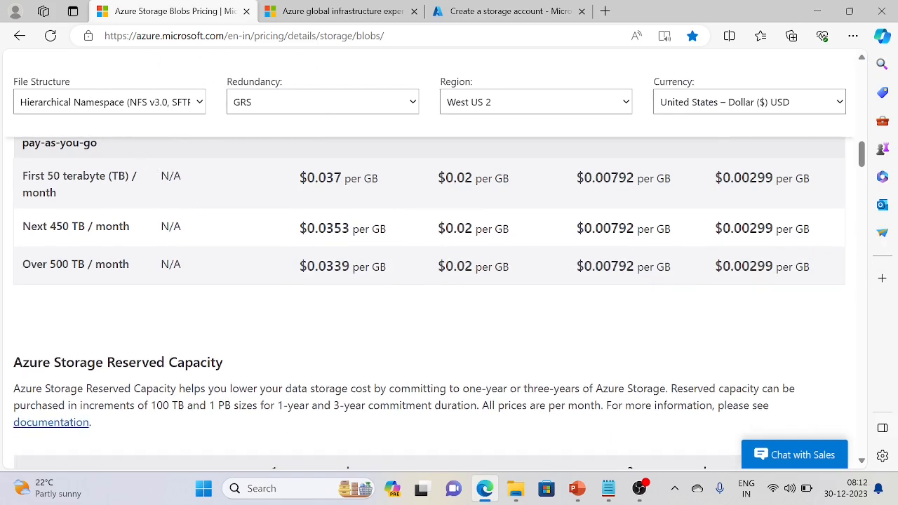
pyautogui.scroll(1, 252, 298)
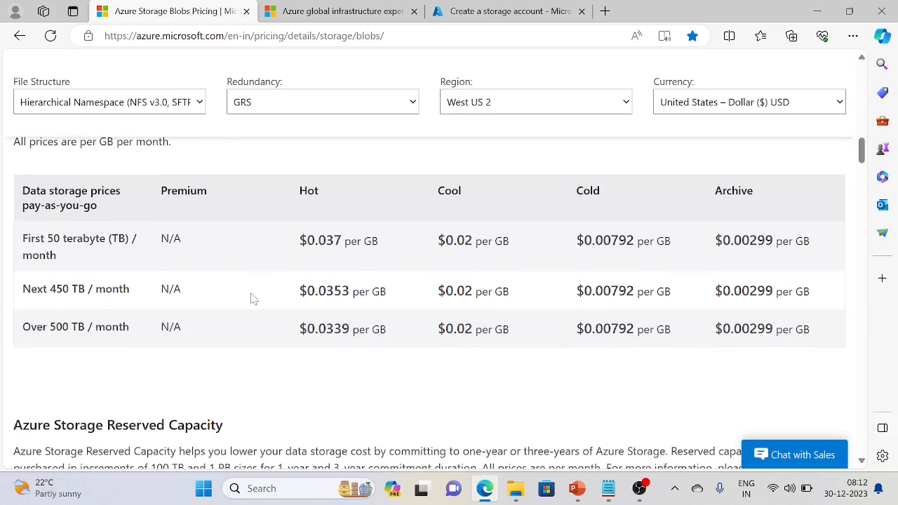
# Spin the Azure datacenter globe to center India and inspect its region markers
pyautogui.click(326, 9)
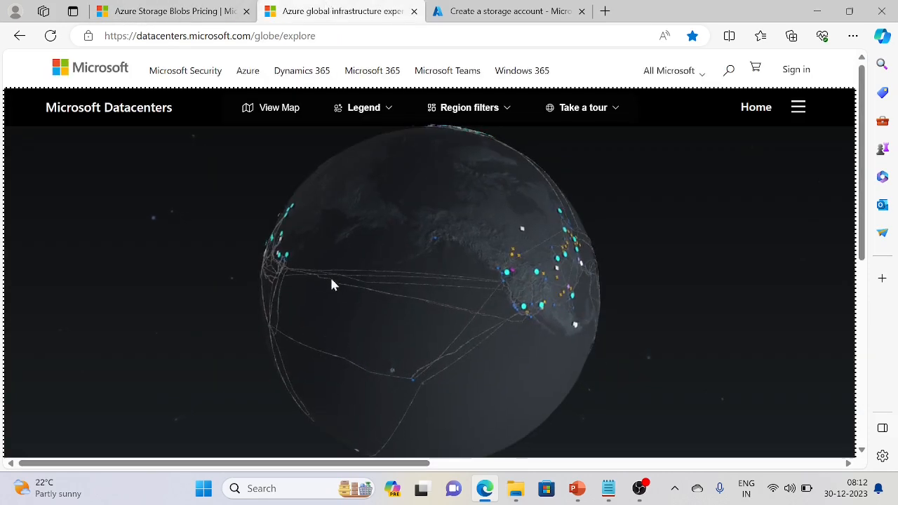
pyautogui.moveTo(344, 264); pyautogui.dragTo(463, 296)
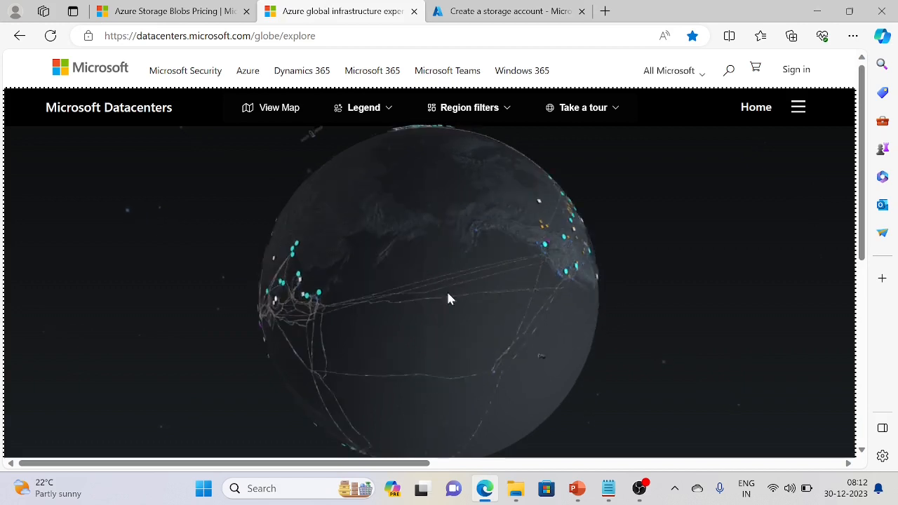
pyautogui.moveTo(307, 317); pyautogui.dragTo(444, 281)
pyautogui.moveTo(375, 350); pyautogui.dragTo(446, 345)
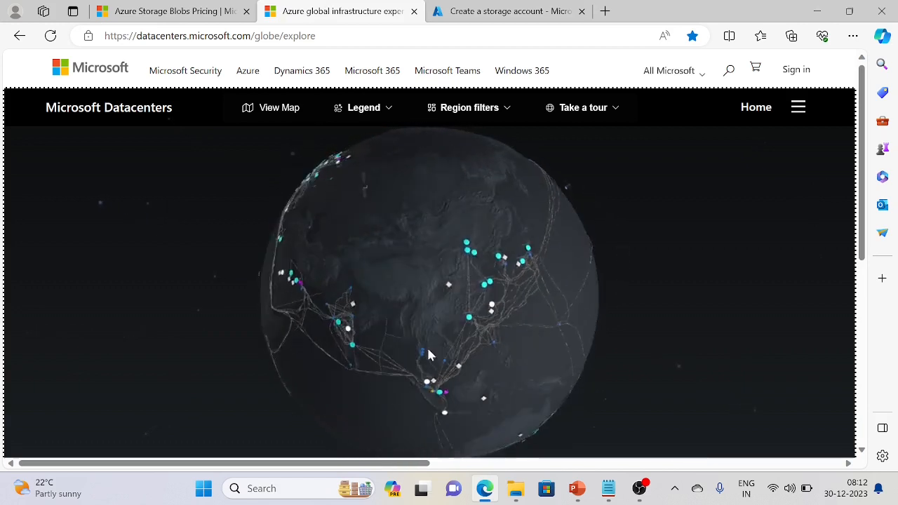
pyautogui.moveTo(388, 325)
pyautogui.moveTo(391, 342)
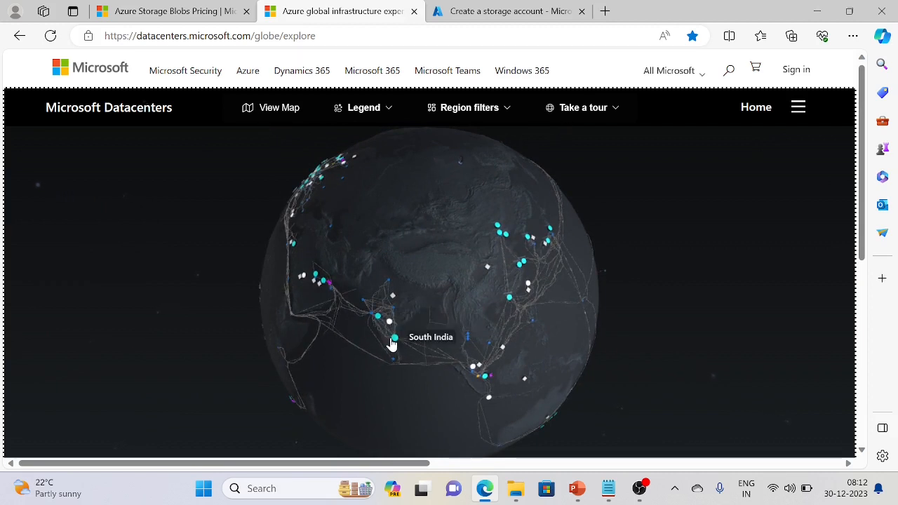
pyautogui.moveTo(395, 361)
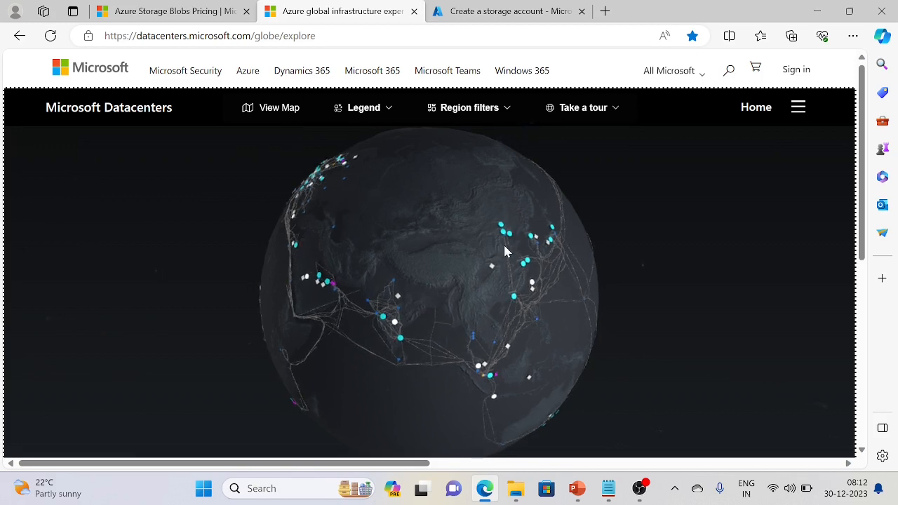
# Return to the Create a storage account form
pyautogui.click(491, 11)
pyautogui.scroll(2, 376, 356)
pyautogui.scroll(-1, 365, 356)
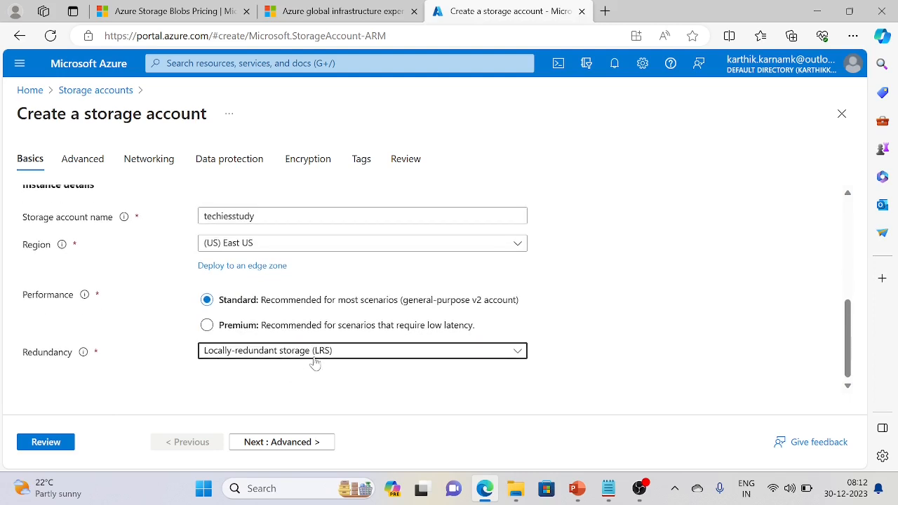
# Move to the Advanced settings and read the hierarchical namespace description
pyautogui.click(290, 442)
pyautogui.scroll(-2, 349, 315)
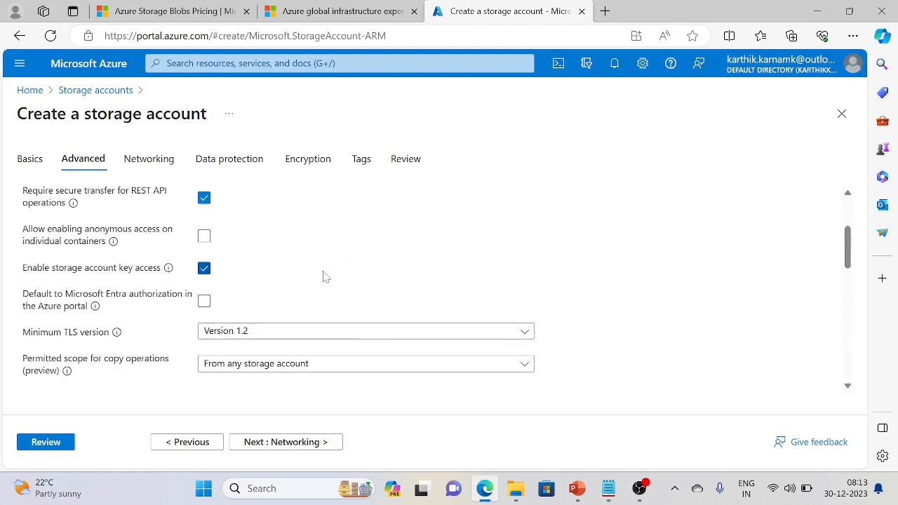
pyautogui.scroll(-2, 323, 276)
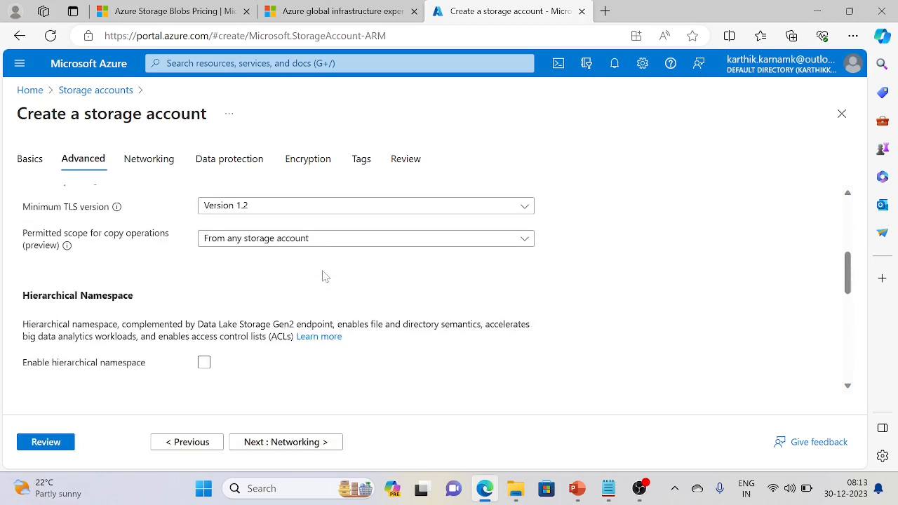
pyautogui.scroll(-2, 282, 349)
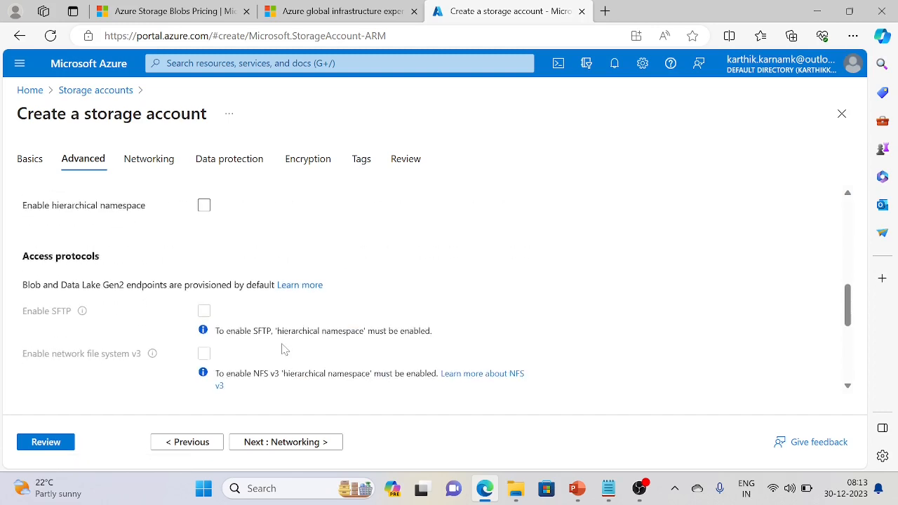
pyautogui.scroll(1, 284, 349)
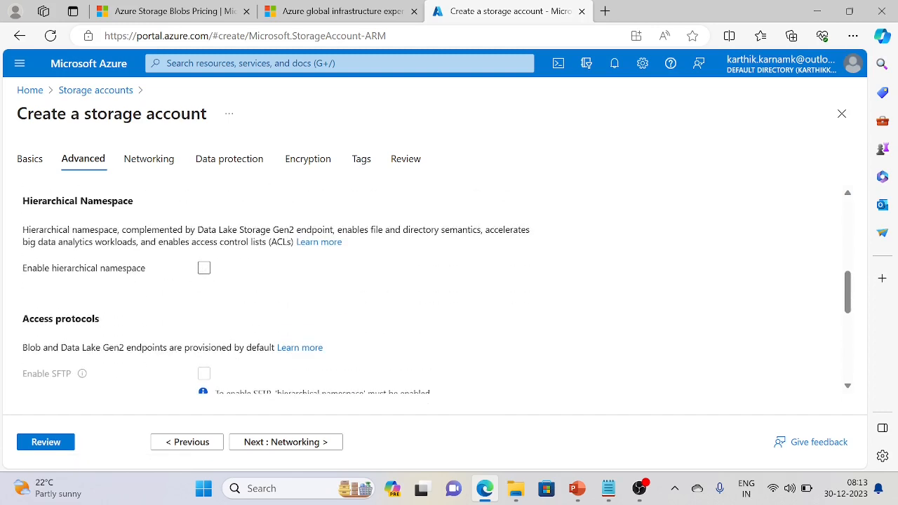
pyautogui.moveTo(28, 229); pyautogui.dragTo(537, 238)
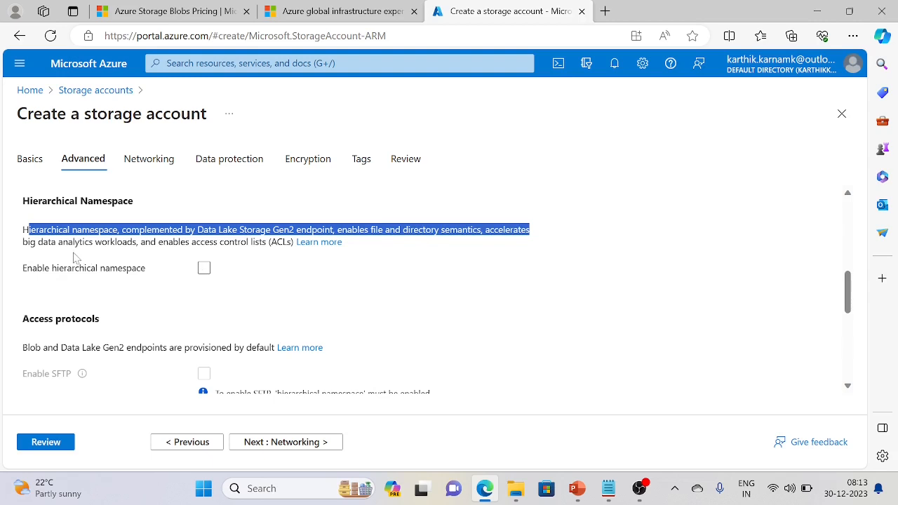
pyautogui.tripleClick(116, 242)
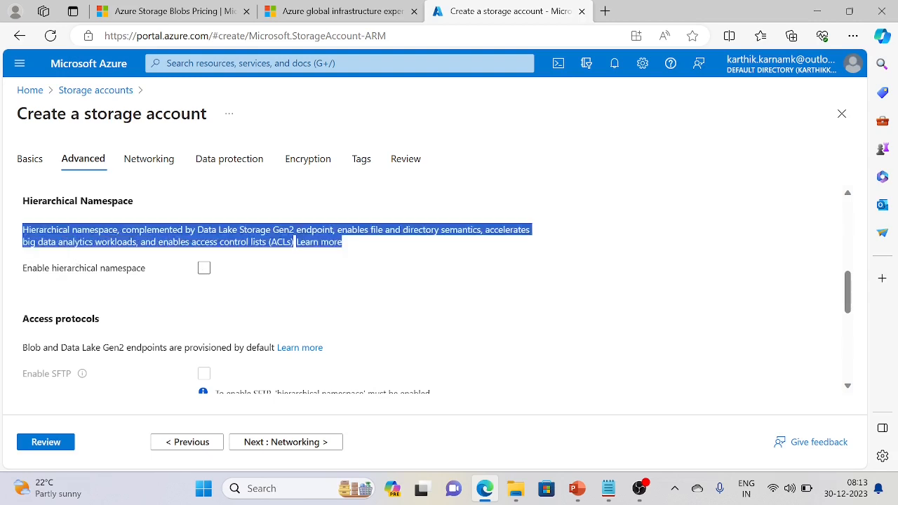
# Enable hierarchical namespace and scroll through the remaining advanced options
pyautogui.click(204, 270)
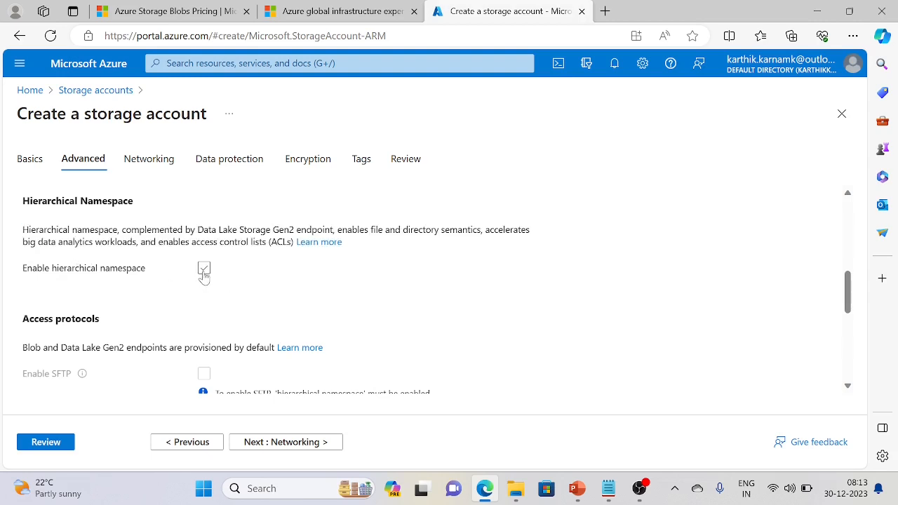
pyautogui.click(203, 274)
pyautogui.click(205, 270)
pyautogui.click(205, 270)
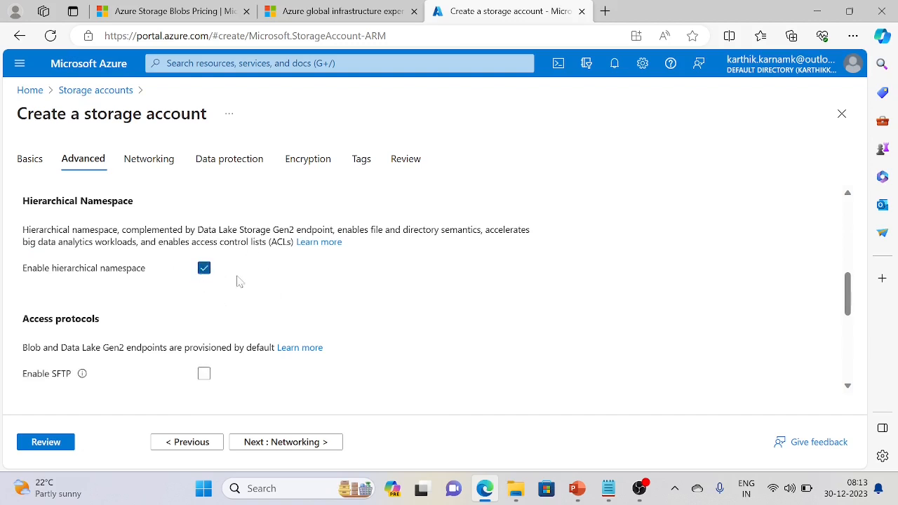
pyautogui.scroll(-1, 265, 309)
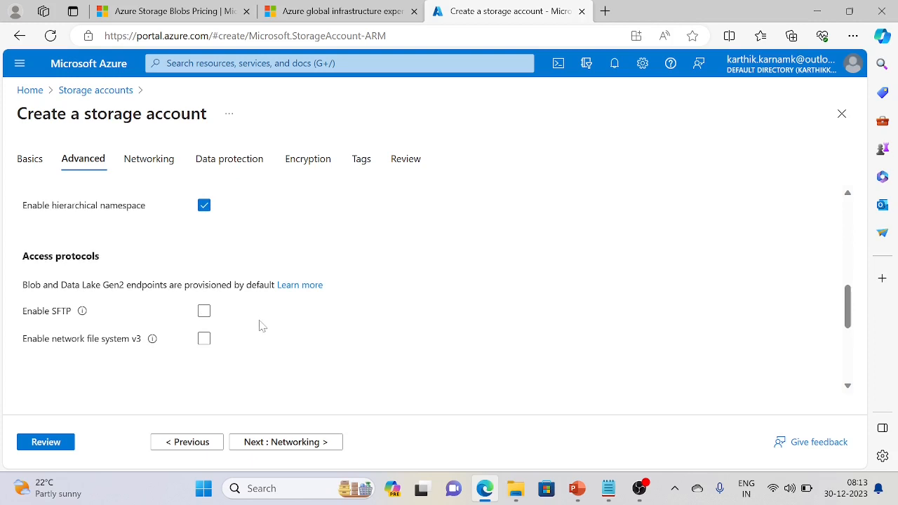
pyautogui.scroll(-1, 258, 326)
pyautogui.scroll(-2, 258, 326)
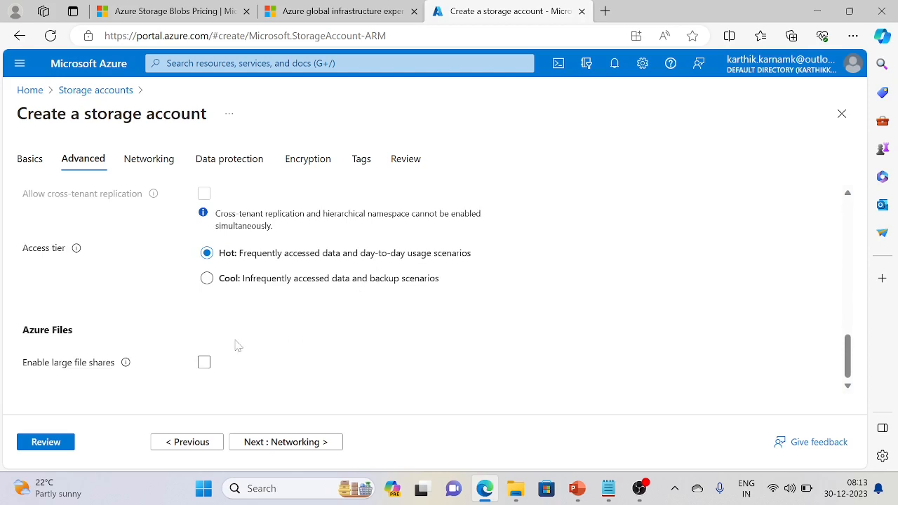
# Keep the default public network access on the Networking settings
pyautogui.click(306, 441)
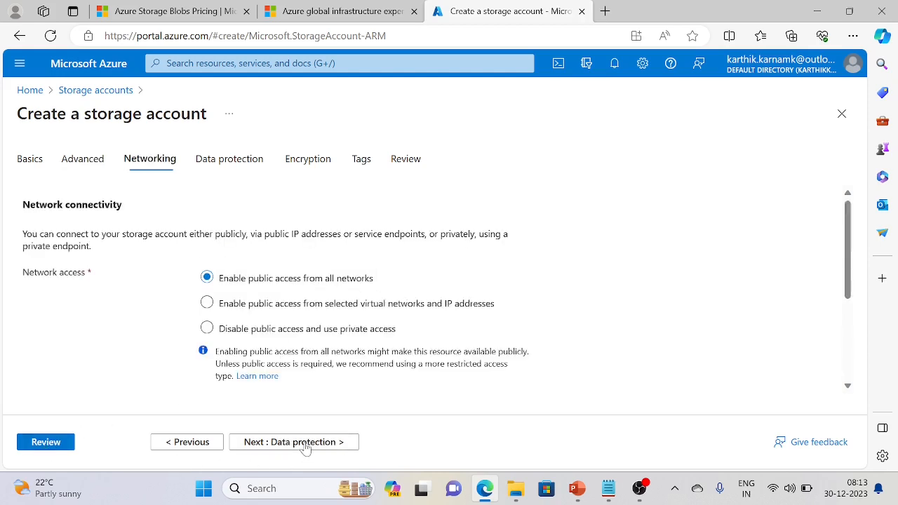
pyautogui.scroll(-1, 140, 319)
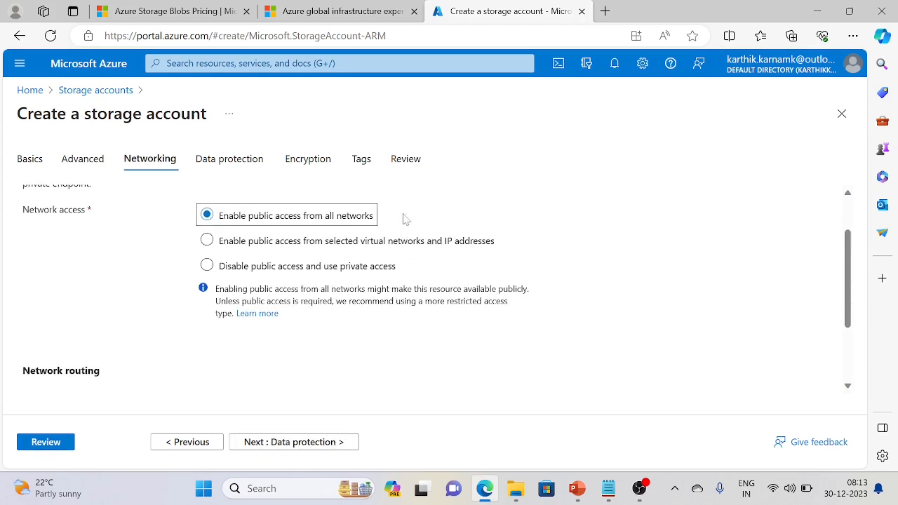
pyautogui.scroll(-1, 155, 333)
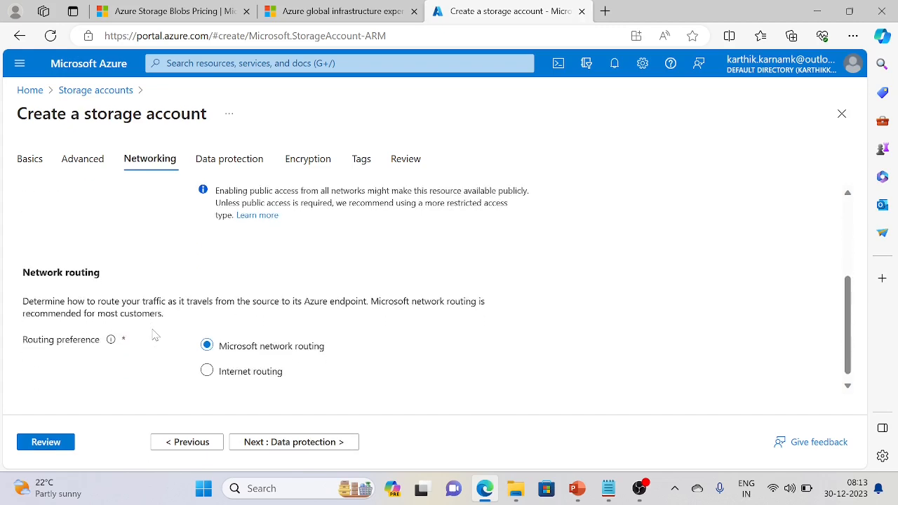
# Review Data protection, leaving blob, container and file share soft delete at 7 days
pyautogui.click(270, 444)
pyautogui.scroll(-2, 189, 298)
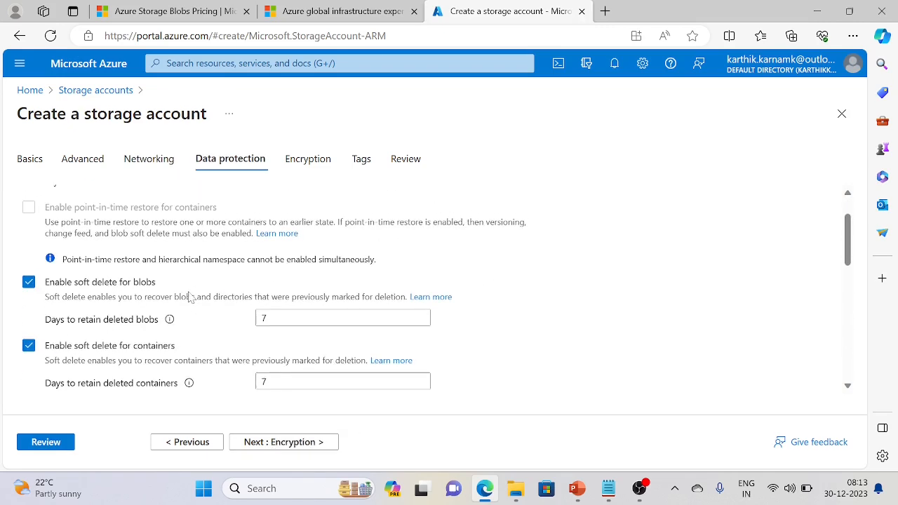
pyautogui.scroll(-2, 187, 301)
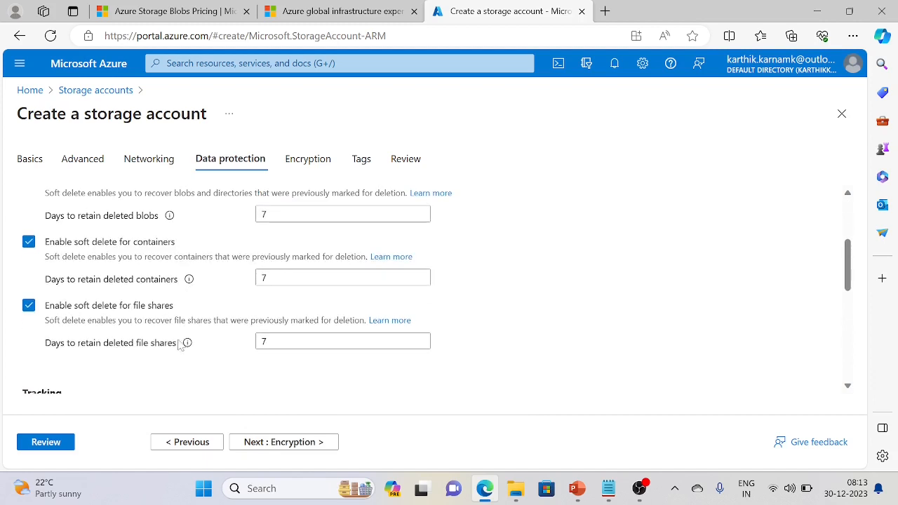
pyautogui.scroll(1, 98, 350)
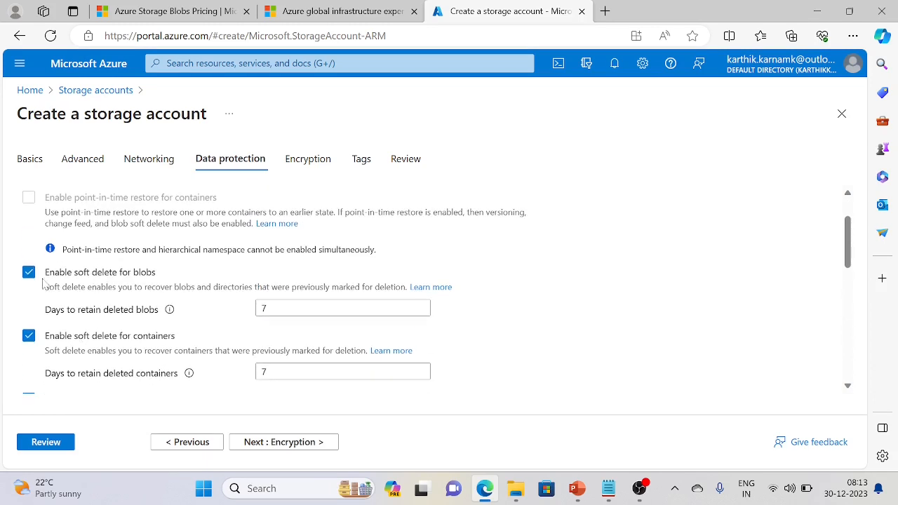
pyautogui.click(265, 309)
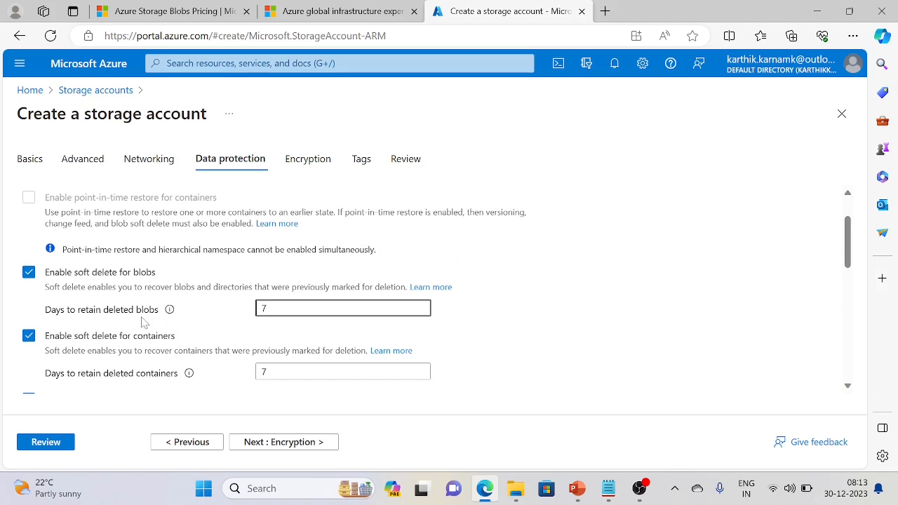
pyautogui.moveTo(45, 287); pyautogui.dragTo(320, 287)
pyautogui.click(208, 317)
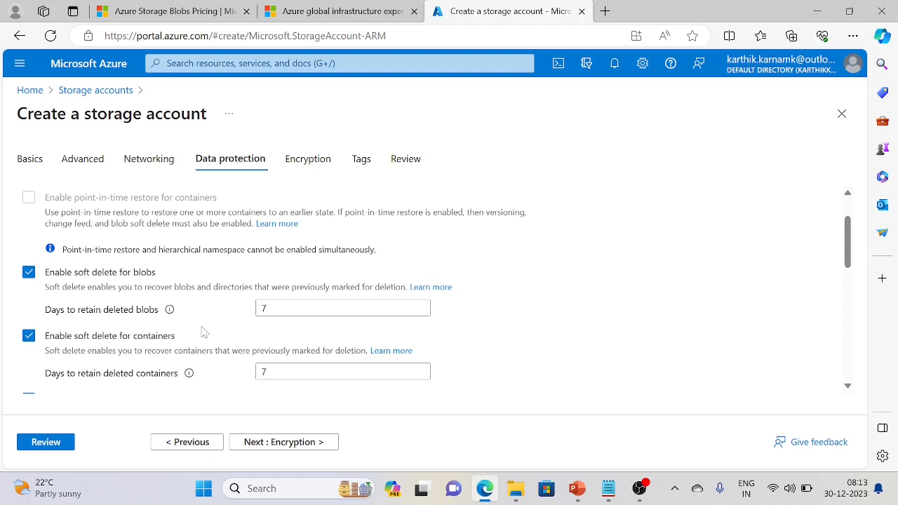
pyautogui.scroll(-1, 204, 332)
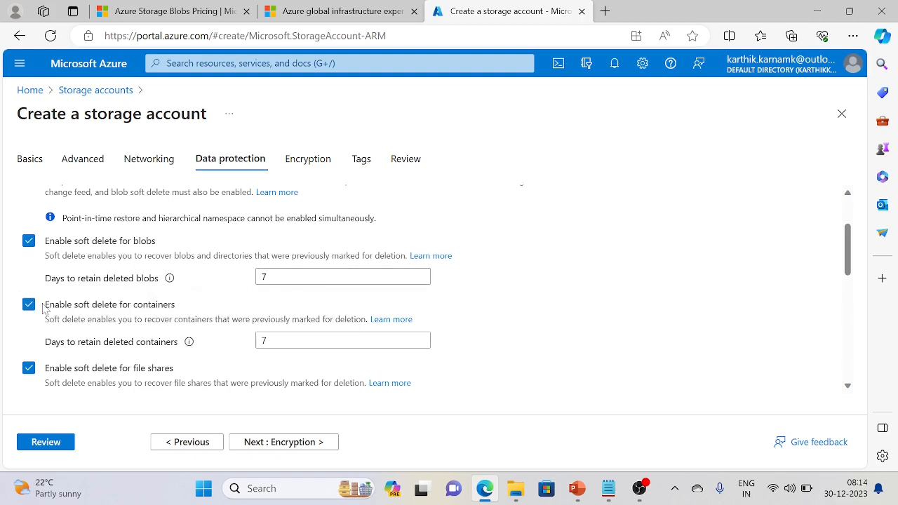
pyautogui.scroll(-1, 199, 332)
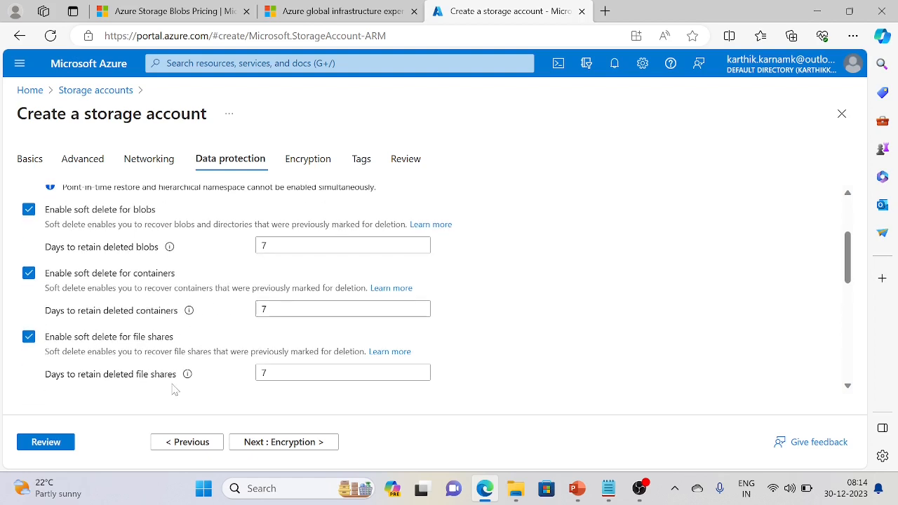
pyautogui.scroll(-2, 175, 390)
# Skip through Encryption and Tags to Review, then create the techiesstudy storage account
pyautogui.click(267, 445)
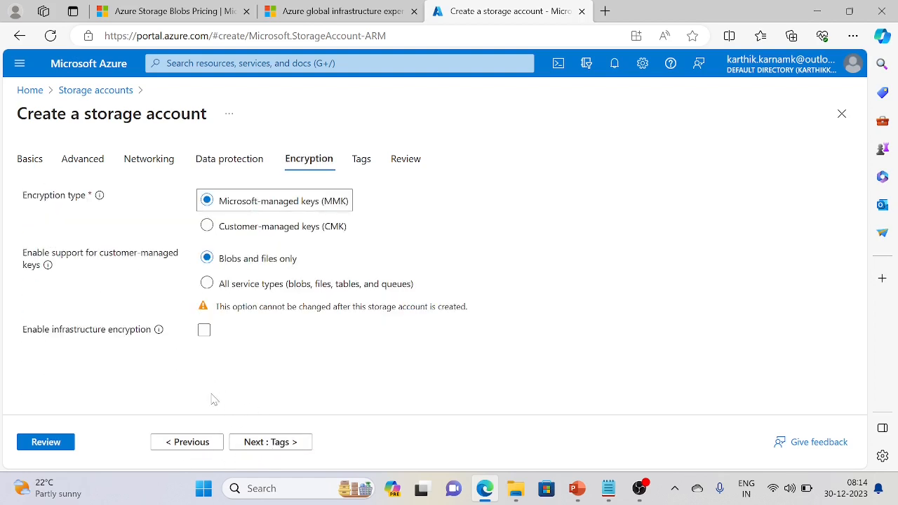
pyautogui.click(252, 443)
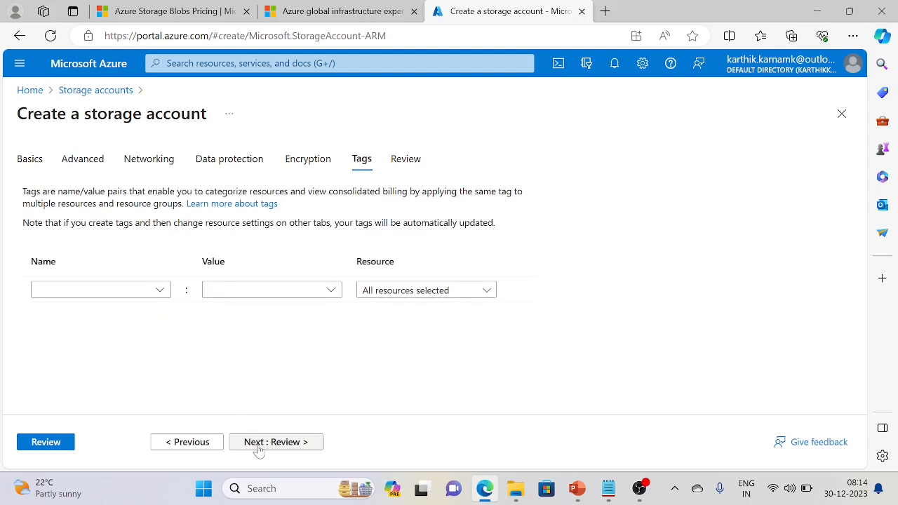
pyautogui.click(258, 447)
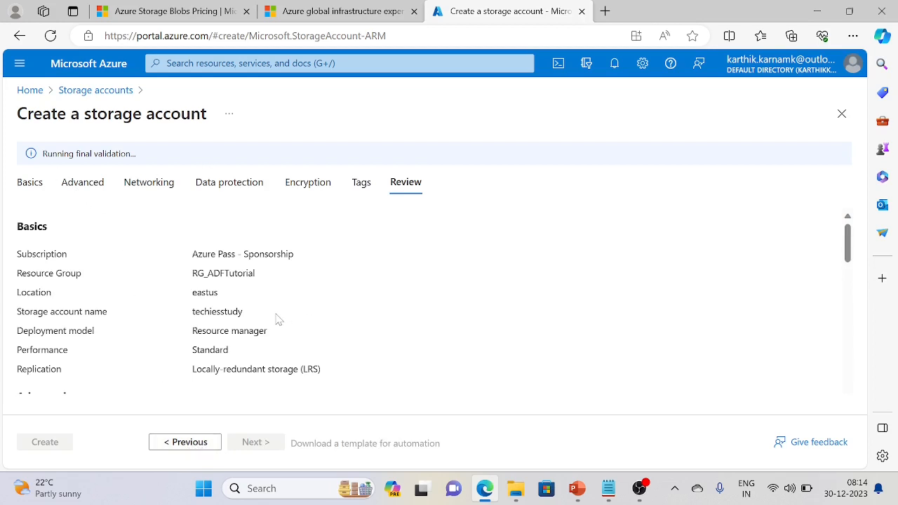
pyautogui.scroll(-1, 277, 316)
pyautogui.click(57, 445)
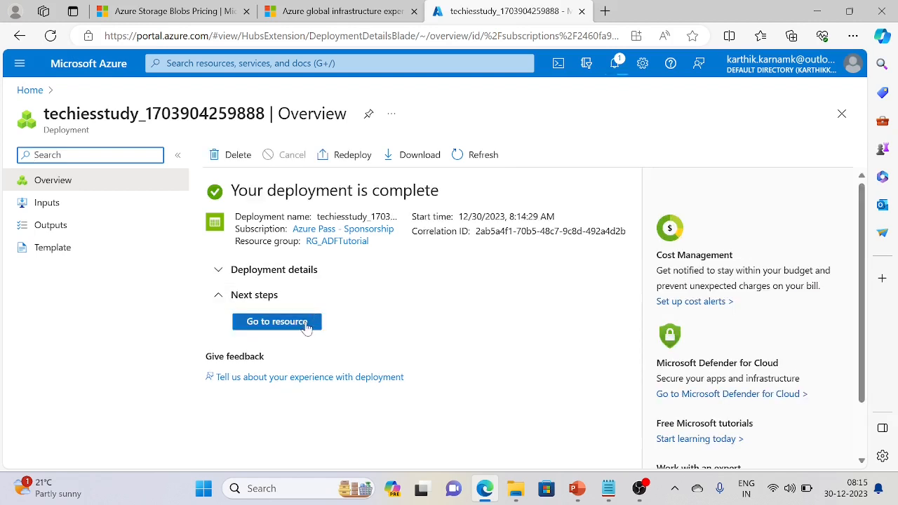
# Pin the techiesstudy resource to the private ADFTutorial dashboard, then go back Home
pyautogui.click(310, 325)
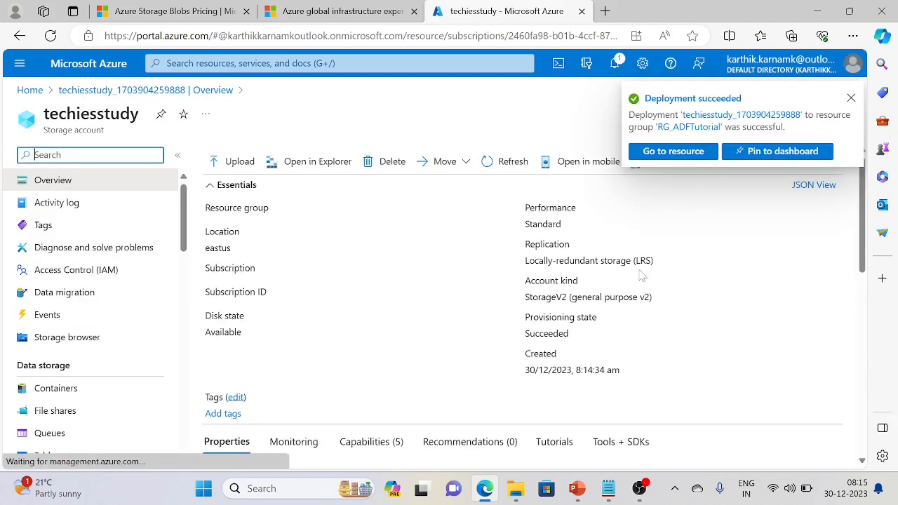
pyautogui.click(782, 152)
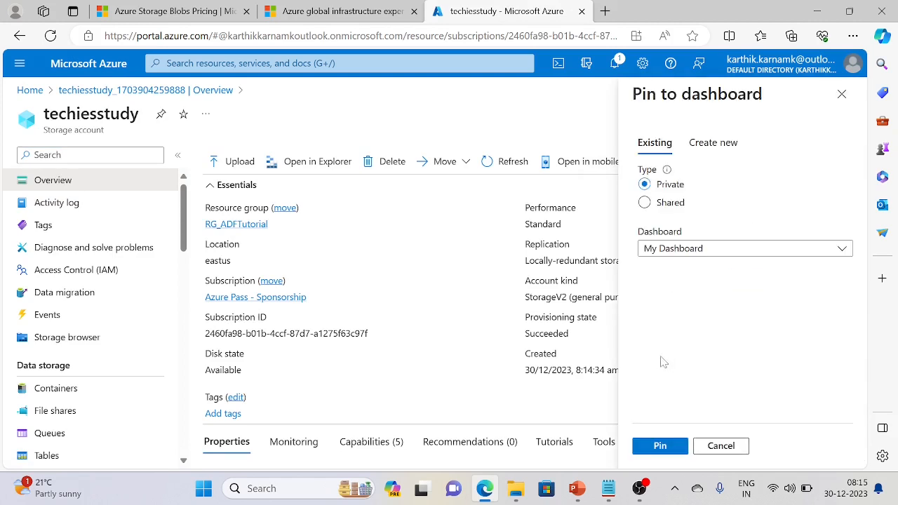
pyautogui.click(682, 258)
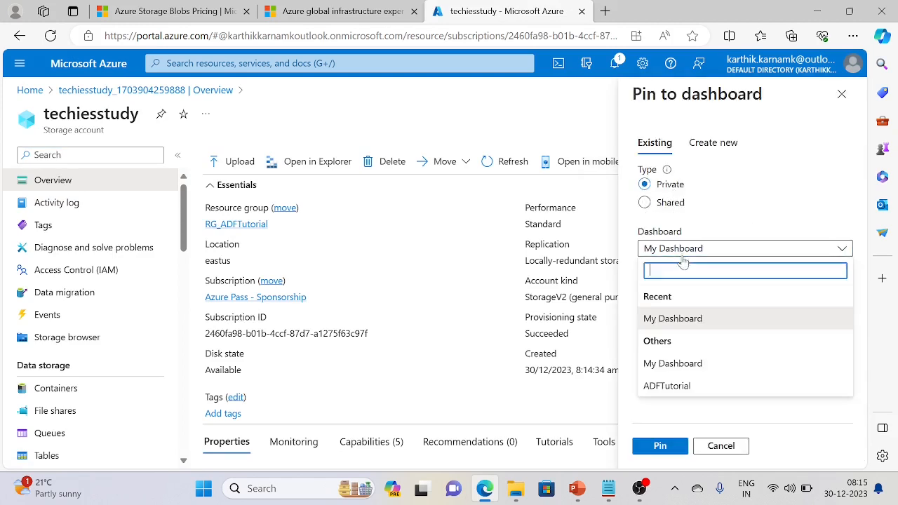
pyautogui.click(680, 388)
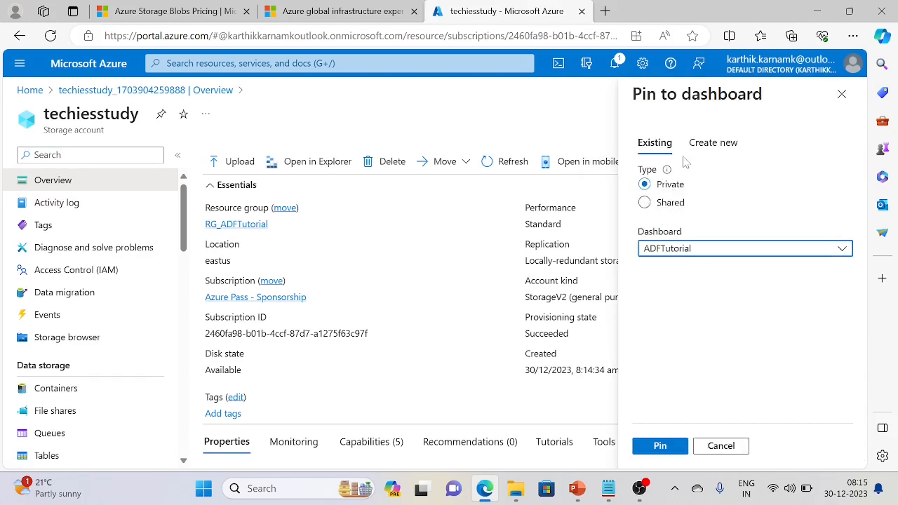
pyautogui.click(643, 202)
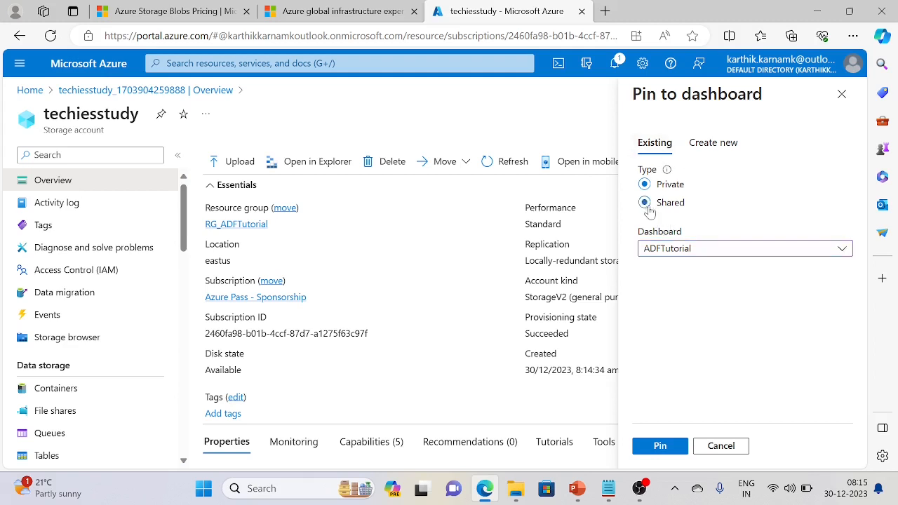
pyautogui.click(643, 184)
pyautogui.click(666, 449)
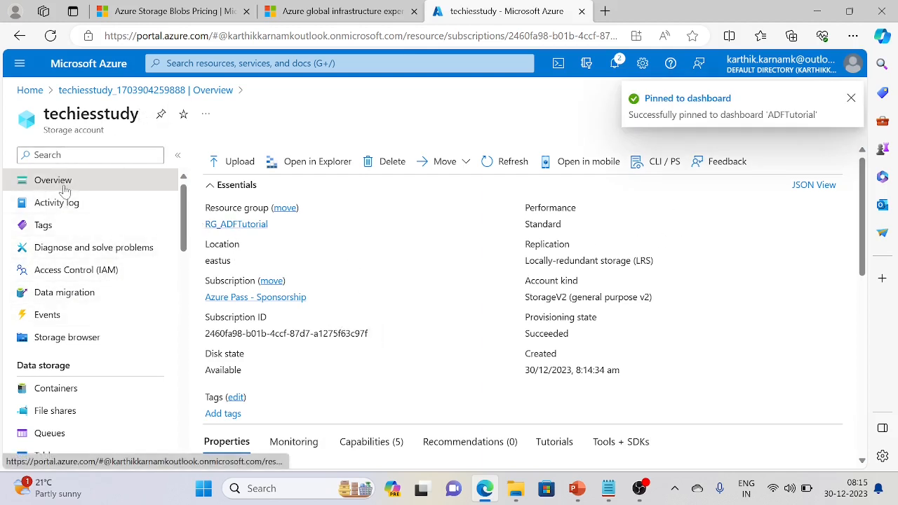
pyautogui.click(32, 96)
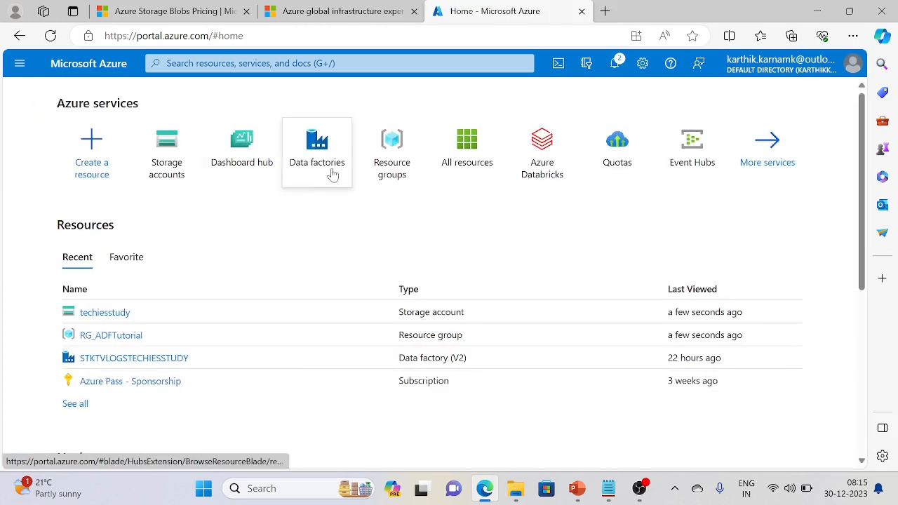
# Open the techiesstudy storage account's Containers page
pyautogui.click(176, 172)
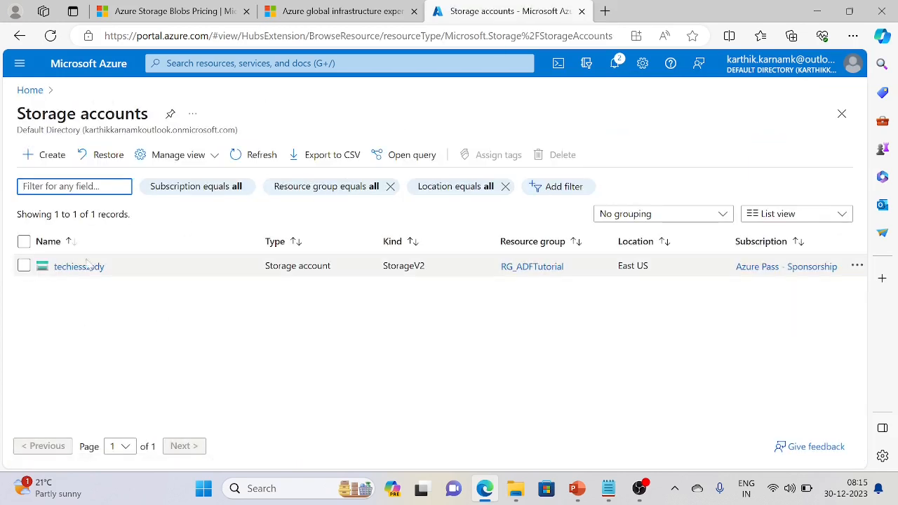
pyautogui.click(89, 266)
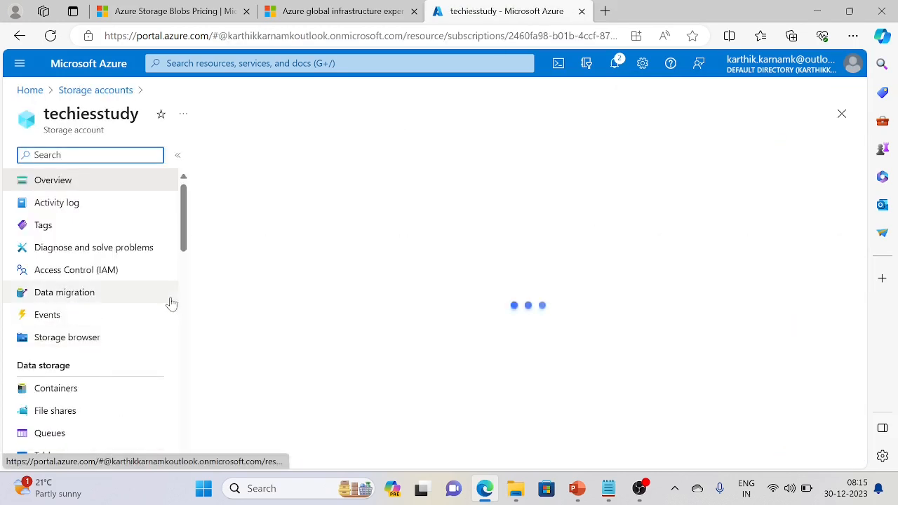
pyautogui.click(77, 388)
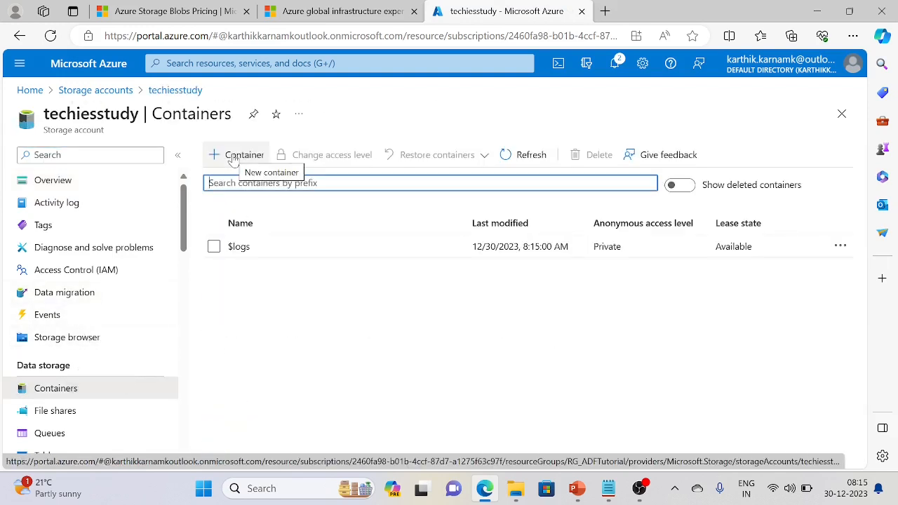
# Create a private container named 'source' and open it
pyautogui.click(233, 157)
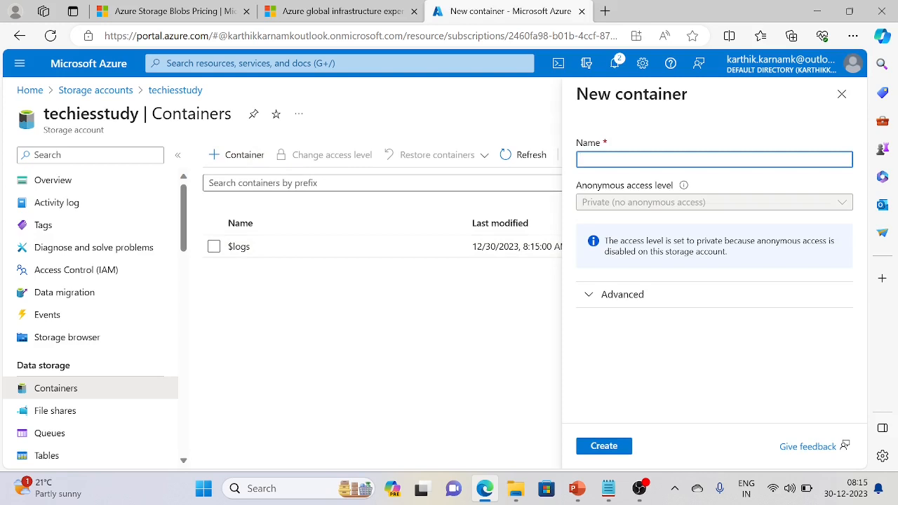
pyautogui.write('Source')
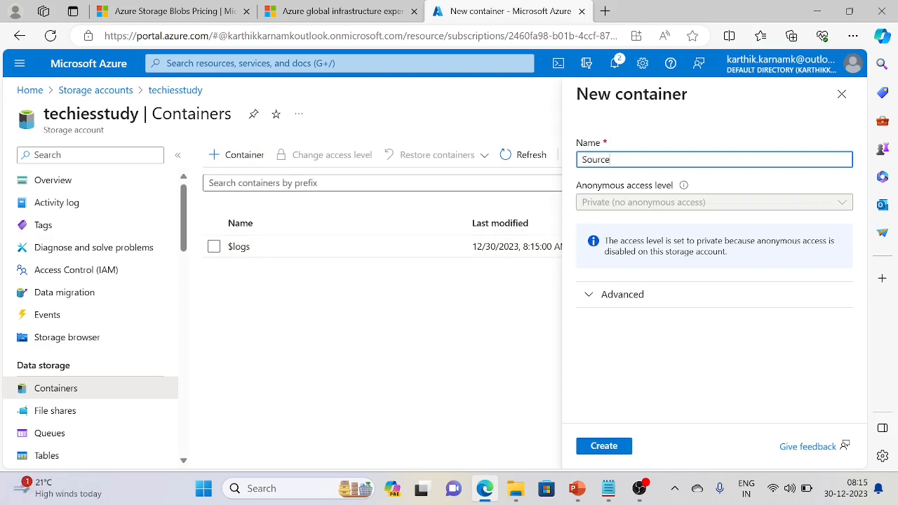
pyautogui.press('BackSpace')
pyautogui.press('BackSpace')
pyautogui.press('BackSpace')
pyautogui.press('BackSpace')
pyautogui.press('BackSpace')
pyautogui.press('BackSpace')
pyautogui.write('source')
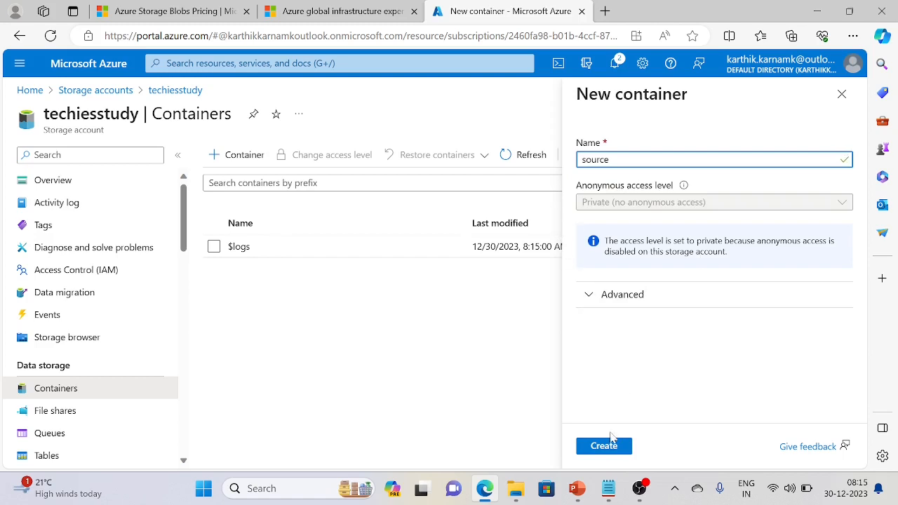
pyautogui.click(607, 445)
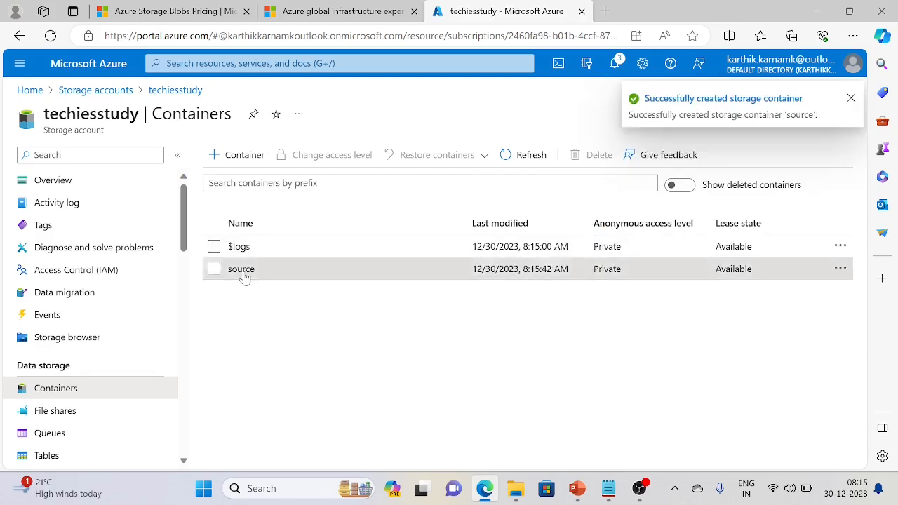
pyautogui.click(242, 270)
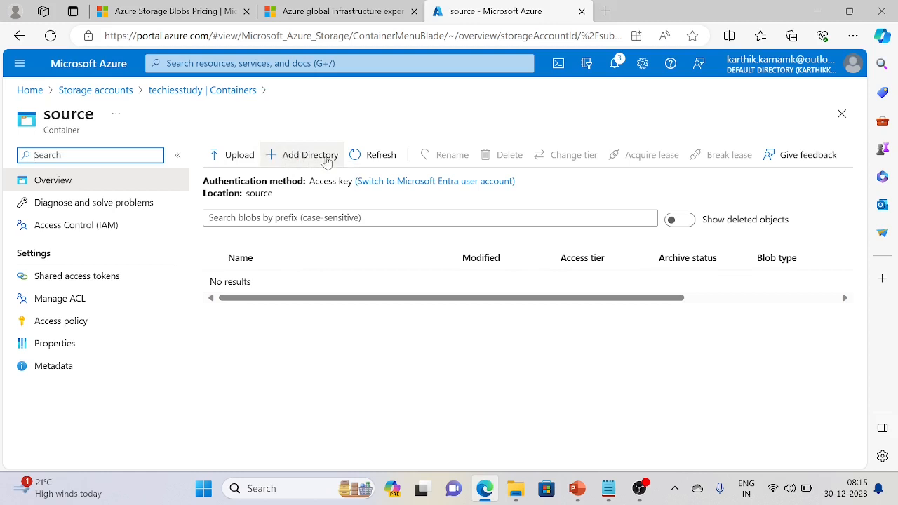
# Add a directory named 'archive' inside the source container and save it
pyautogui.click(292, 157)
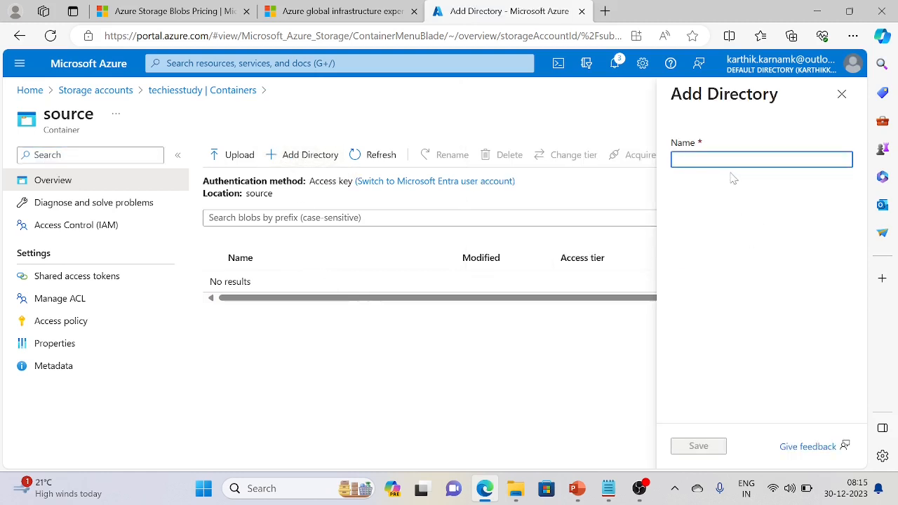
pyautogui.write('archive')
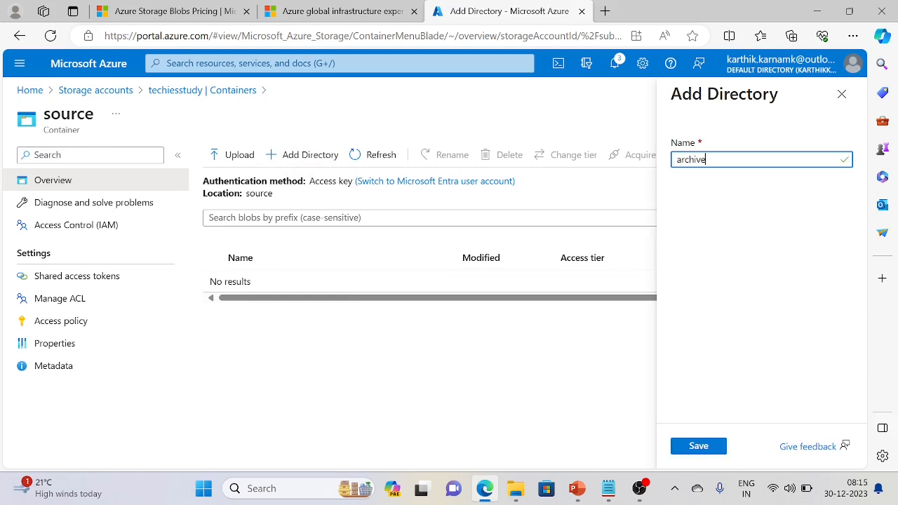
pyautogui.click(709, 453)
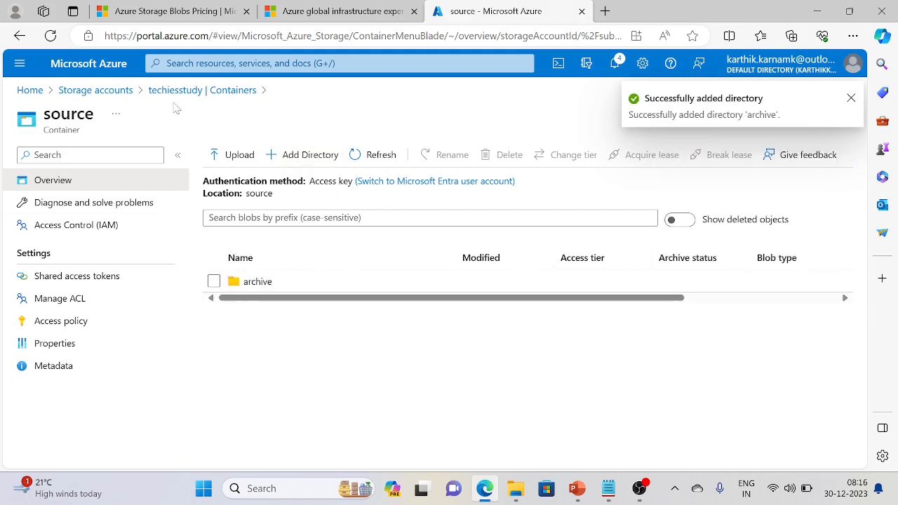
# From Home, search for 'Azure sql' and open the Azure SQL deployment options
pyautogui.click(29, 90)
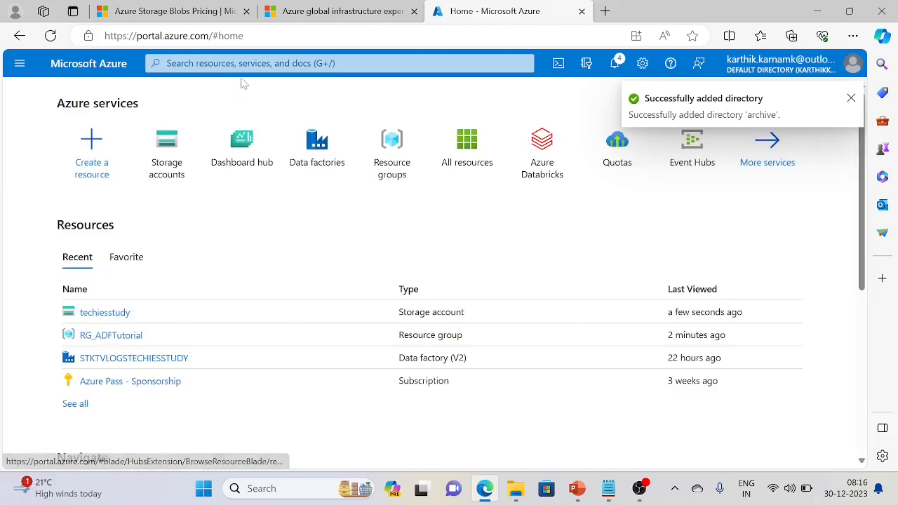
pyautogui.write('Azure')
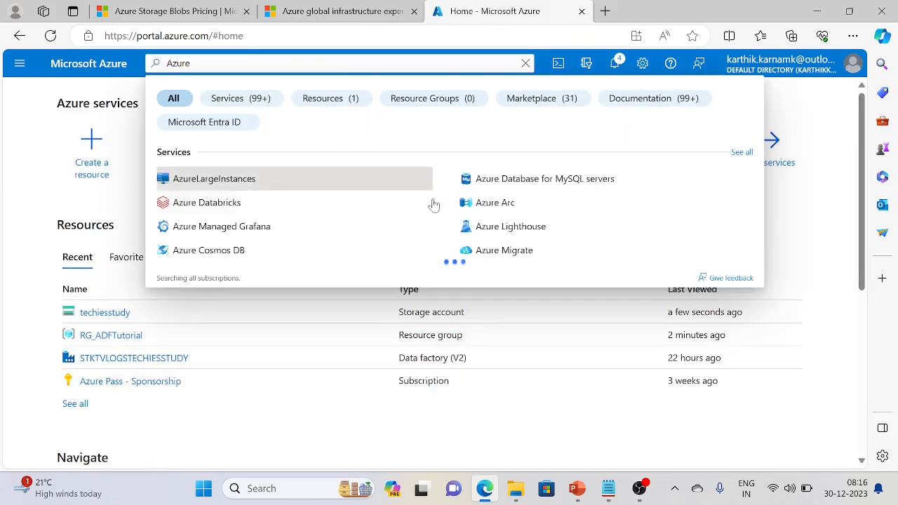
pyautogui.write(' sql')
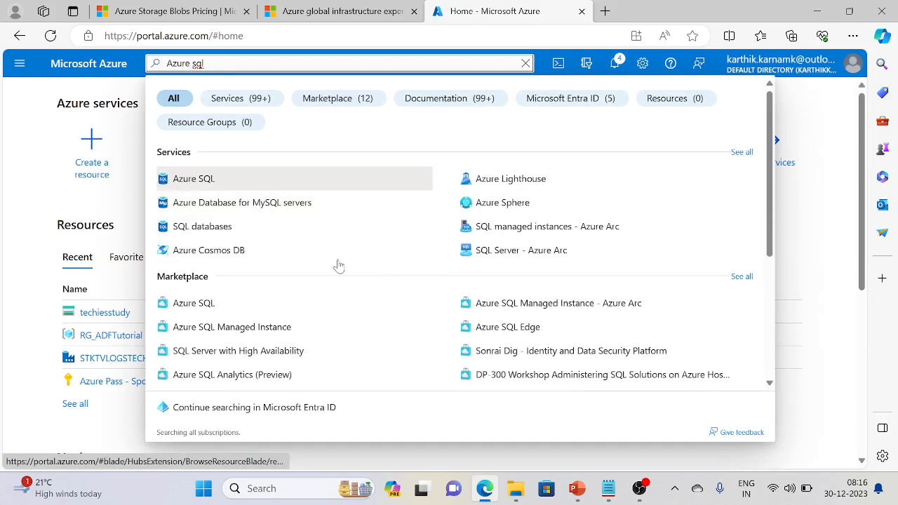
pyautogui.click(205, 179)
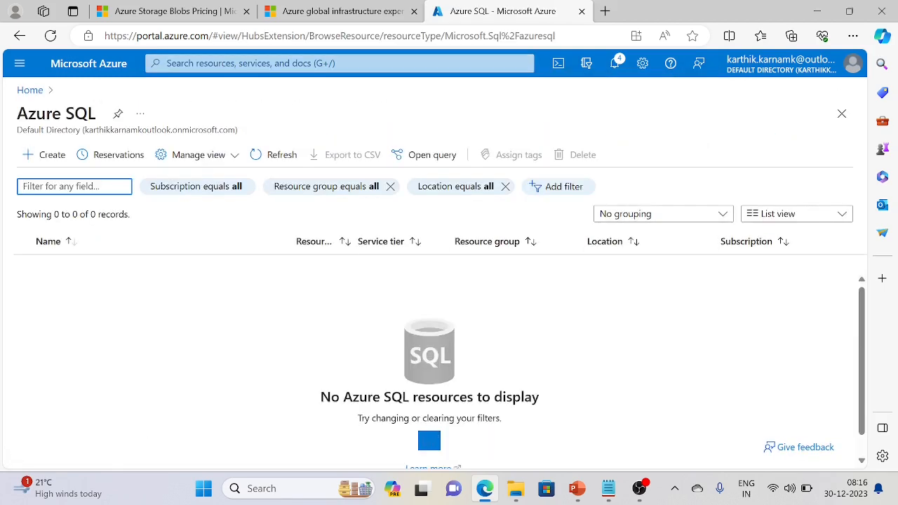
pyautogui.scroll(-1, 321, 383)
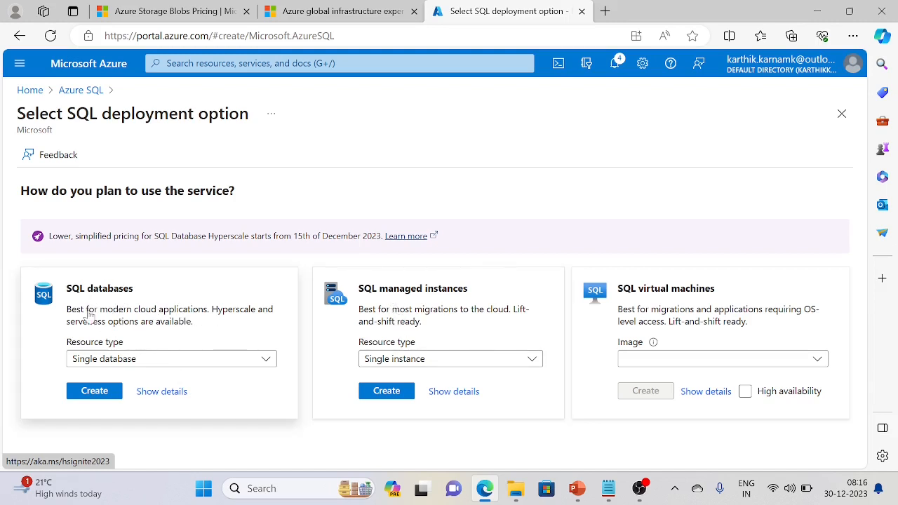
pyautogui.moveTo(358, 293); pyautogui.dragTo(441, 330)
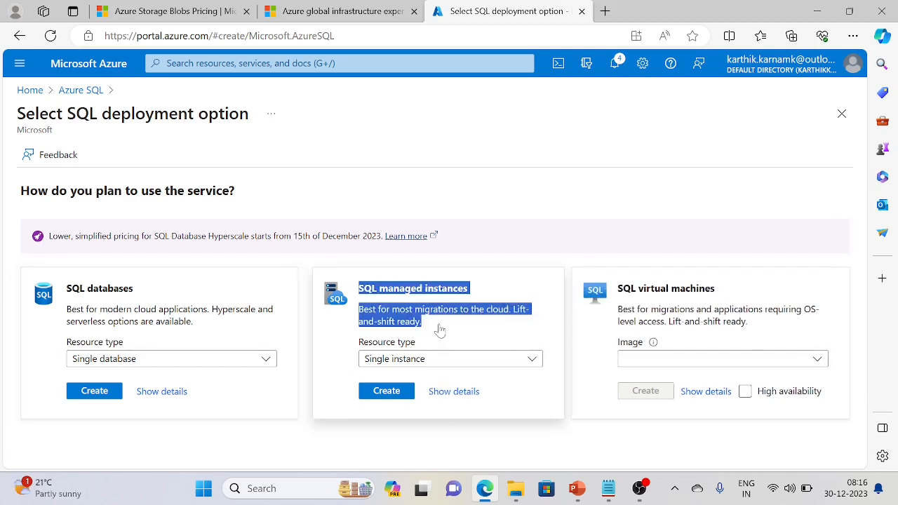
pyautogui.click(442, 334)
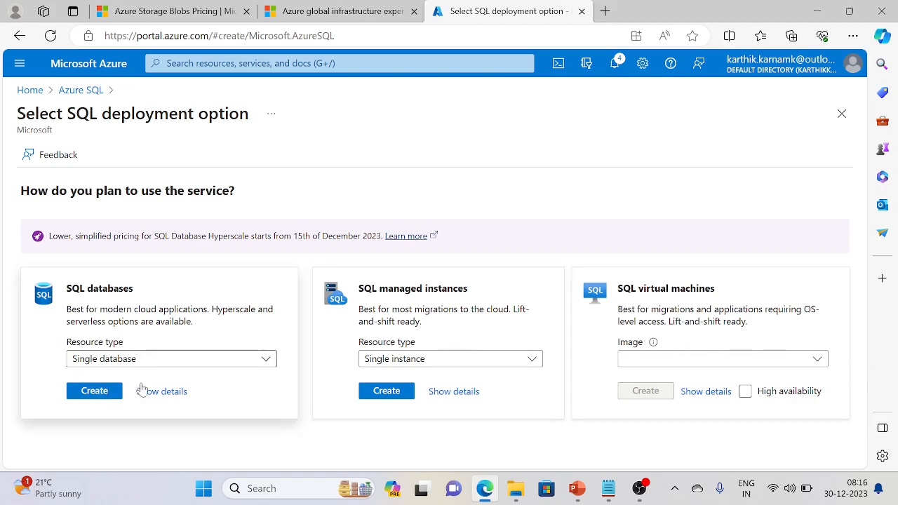
# Choose the SQL databases single-database option to start a new database
pyautogui.click(741, 363)
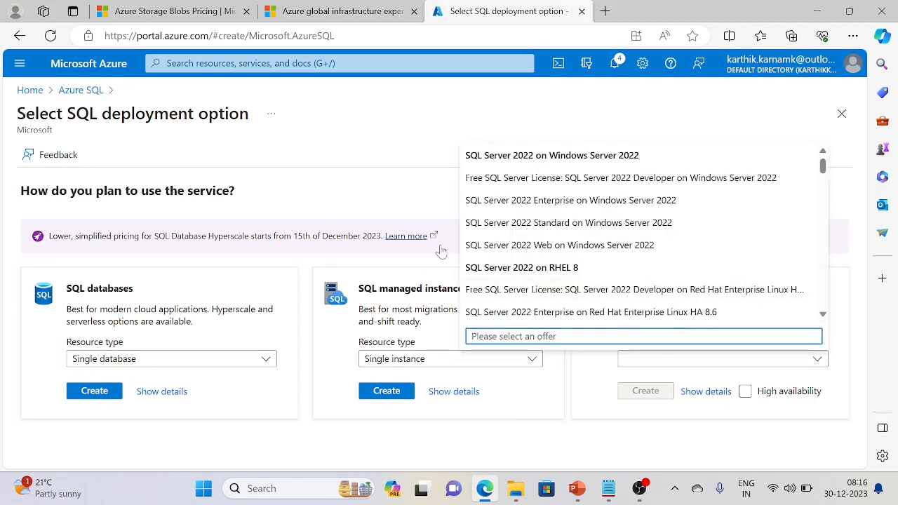
pyautogui.click(374, 202)
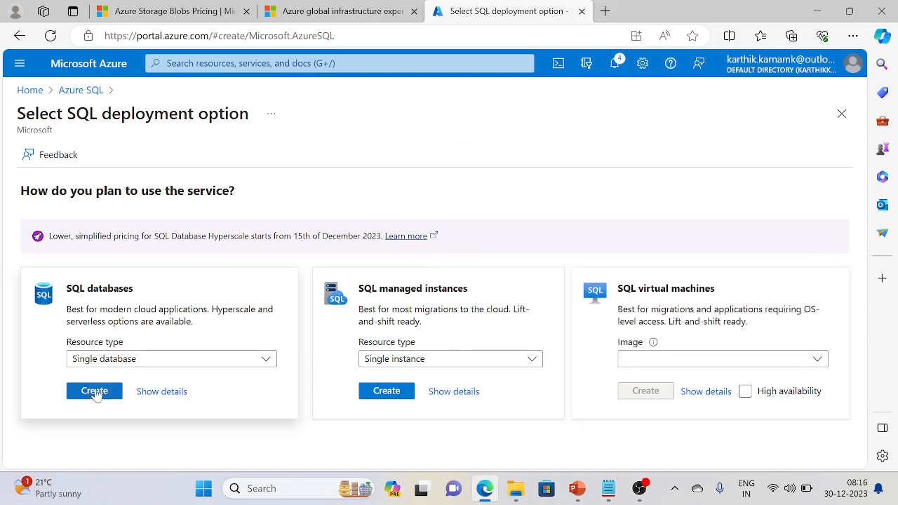
pyautogui.click(95, 391)
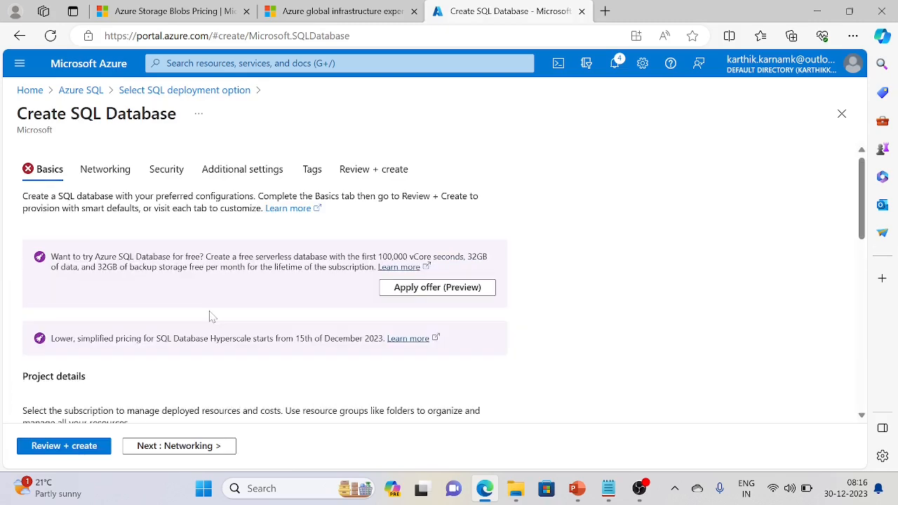
# Select resource group RG_ADFTutorial and name the database techiesstudy
pyautogui.scroll(-5, 238, 357)
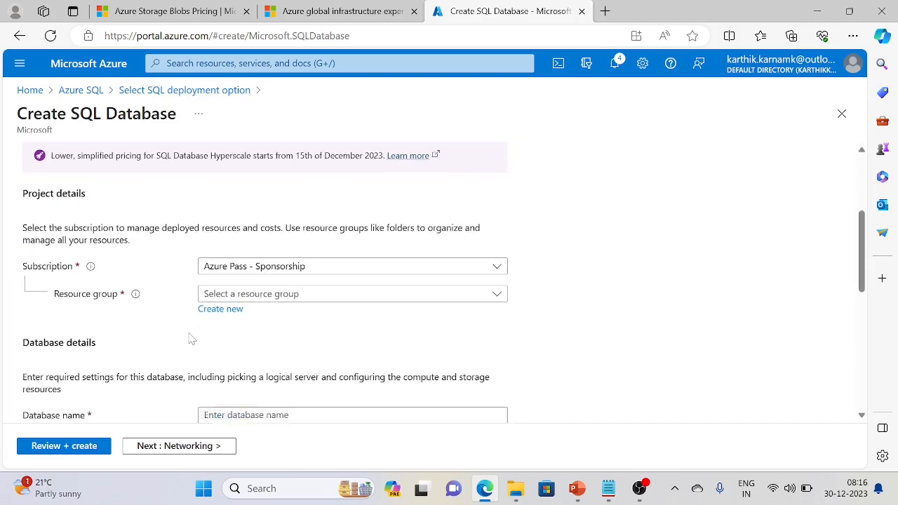
pyautogui.scroll(2, 189, 338)
pyautogui.click(458, 266)
pyautogui.click(281, 314)
pyautogui.scroll(-2, 190, 327)
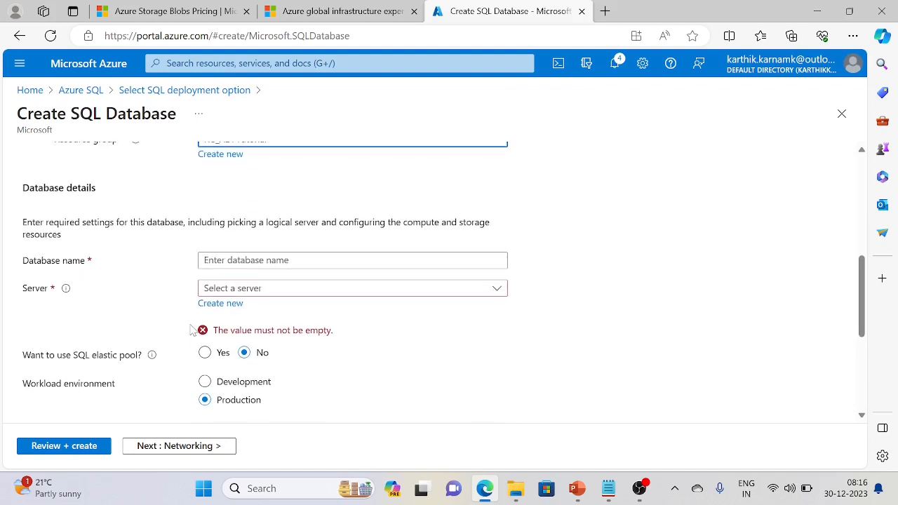
pyautogui.click(249, 261)
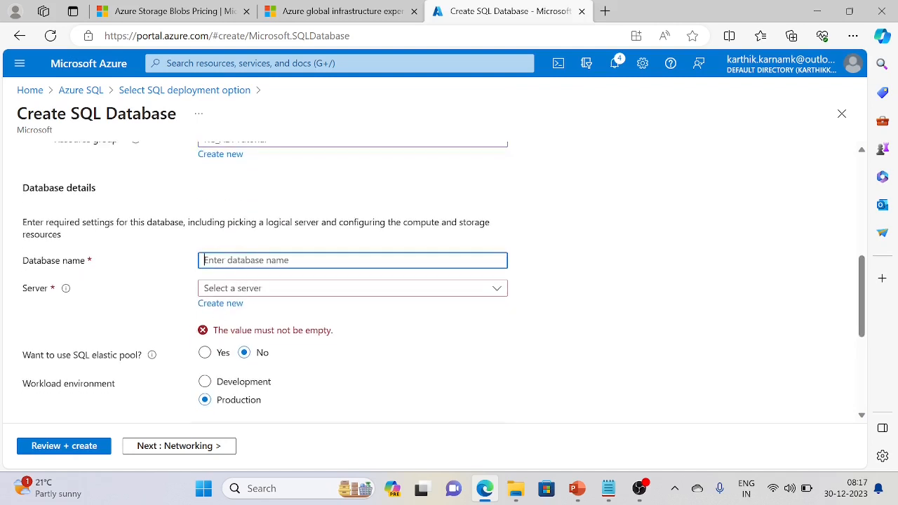
pyautogui.write('techiesstudy')
# Find no existing server in the Server list and start creating a new one
pyautogui.scroll(-1, 144, 302)
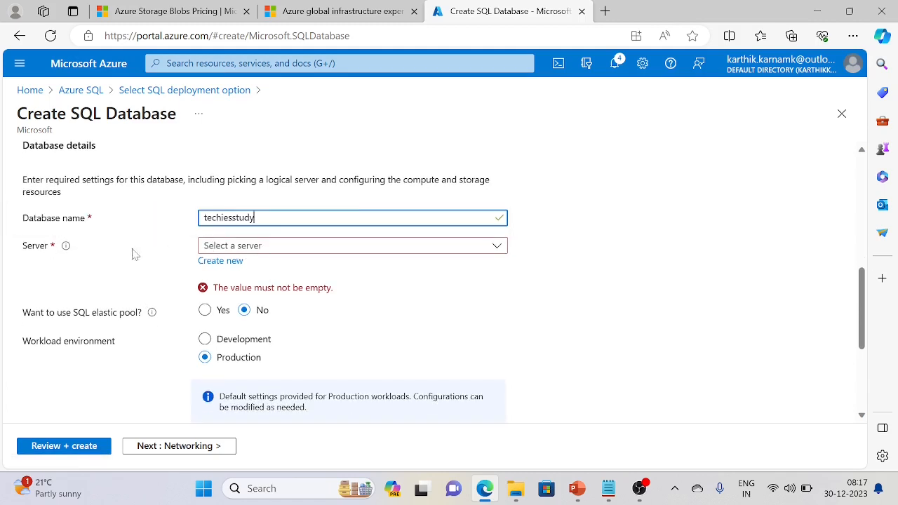
pyautogui.click(254, 251)
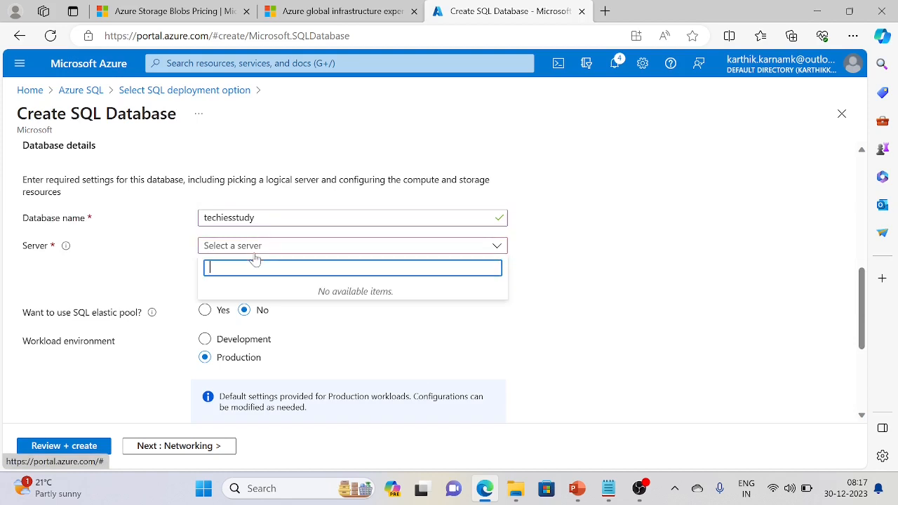
pyautogui.click(148, 254)
pyautogui.click(223, 262)
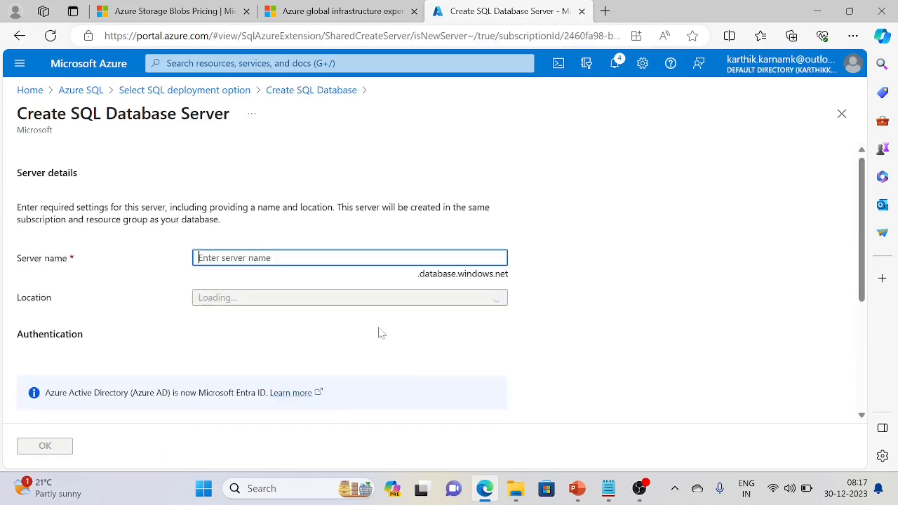
# Name the new server techiesstudysqlserver and choose SQL authentication
pyautogui.write('techiesst')
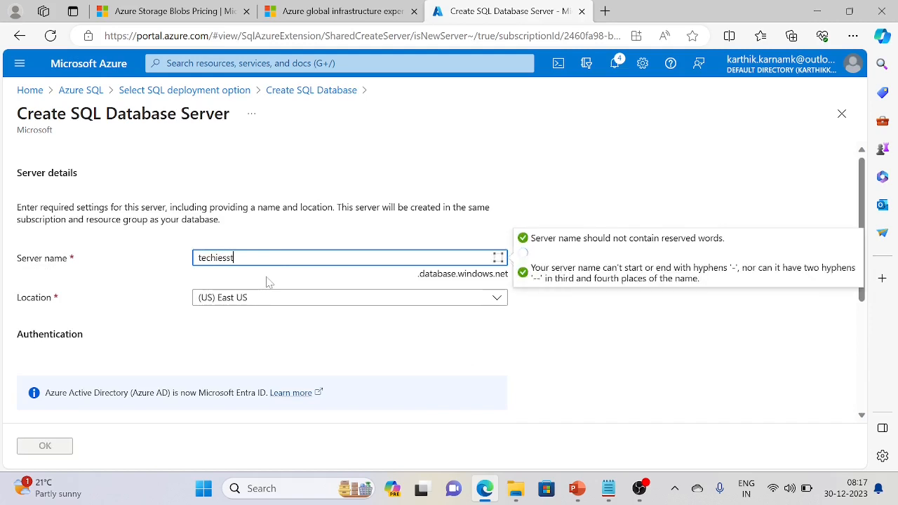
pyautogui.write('uday')
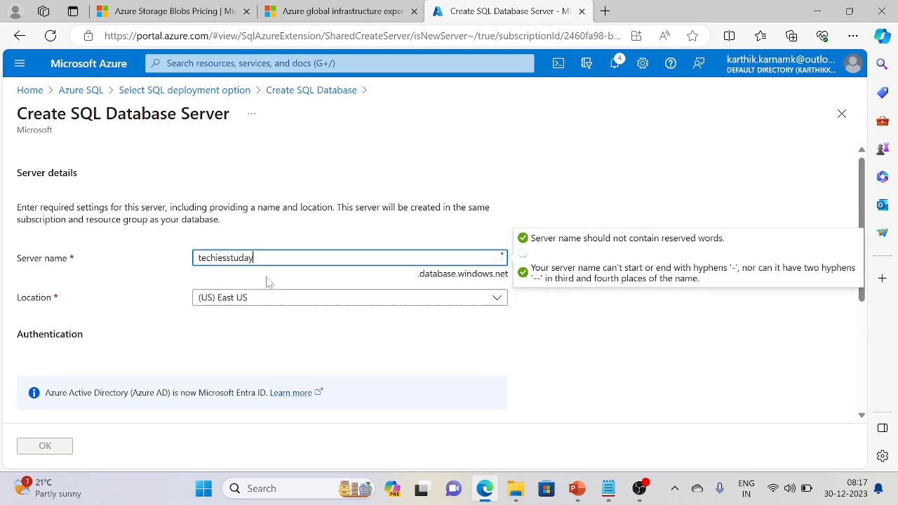
pyautogui.write('u')
pyautogui.write('sqlserver')
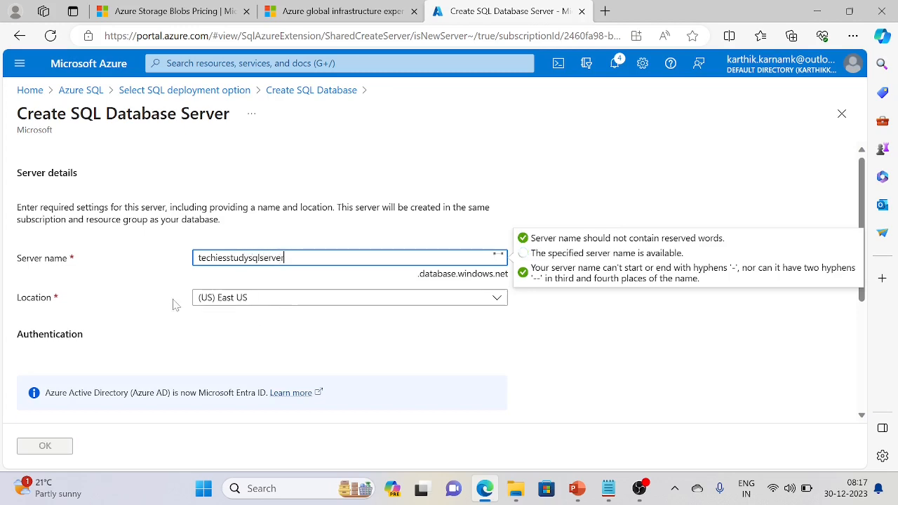
pyautogui.scroll(-3, 180, 304)
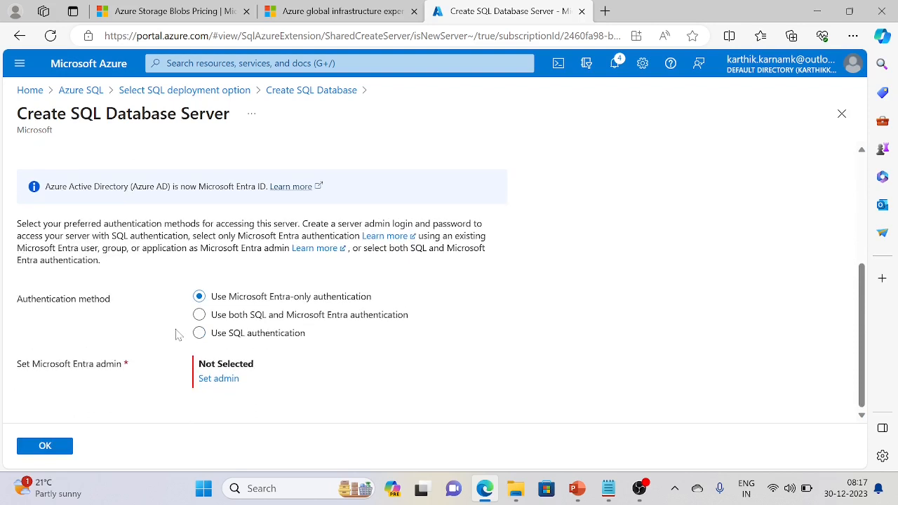
pyautogui.click(199, 332)
pyautogui.scroll(-1, 271, 360)
# Enter the server admin login and a password that meets the requirements
pyautogui.click(270, 324)
pyautogui.write('techiesstudy')
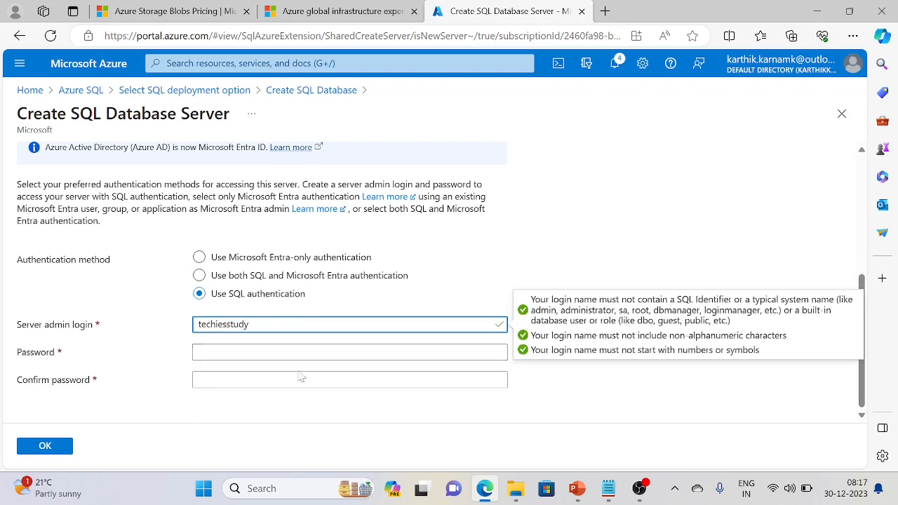
pyautogui.click(270, 354)
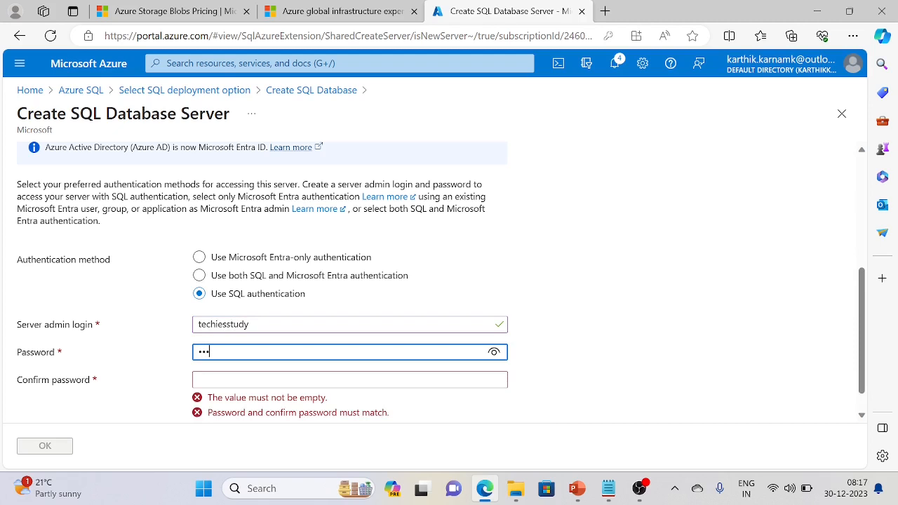
pyautogui.write('••')
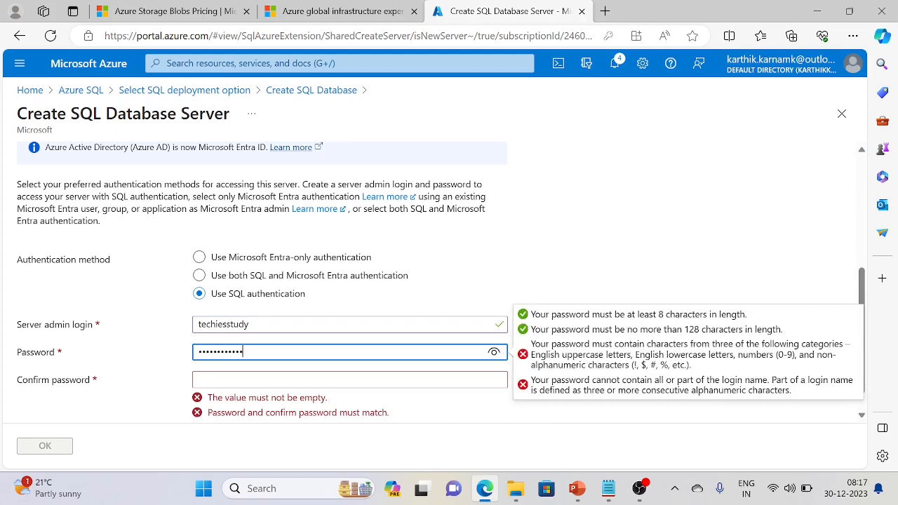
pyautogui.click(251, 385)
pyautogui.click(168, 358)
pyautogui.press('BackSpace')
pyautogui.write('Tec')
pyautogui.press('Tab')
# Fill in the confirm password, retyping both password fields until they match
pyautogui.write('•')
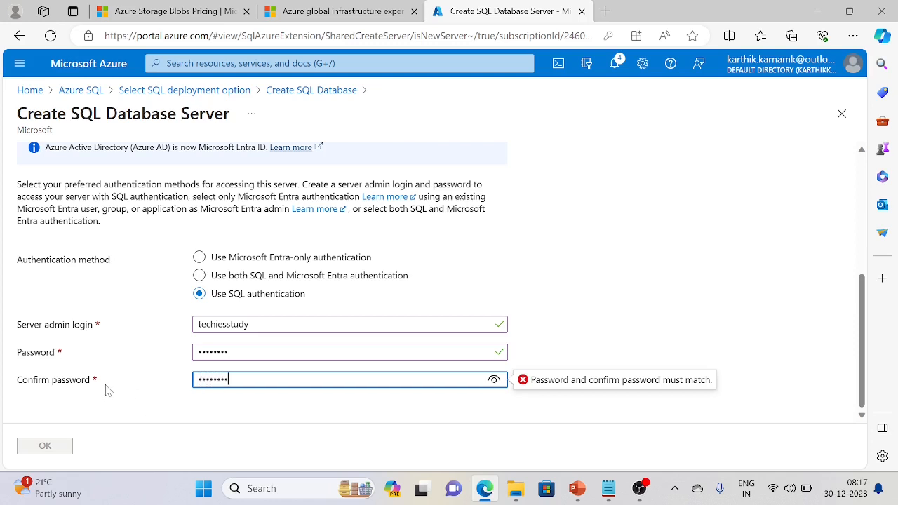
pyautogui.moveTo(230, 379); pyautogui.dragTo(147, 373)
pyautogui.press('BackSpace')
pyautogui.write('••')
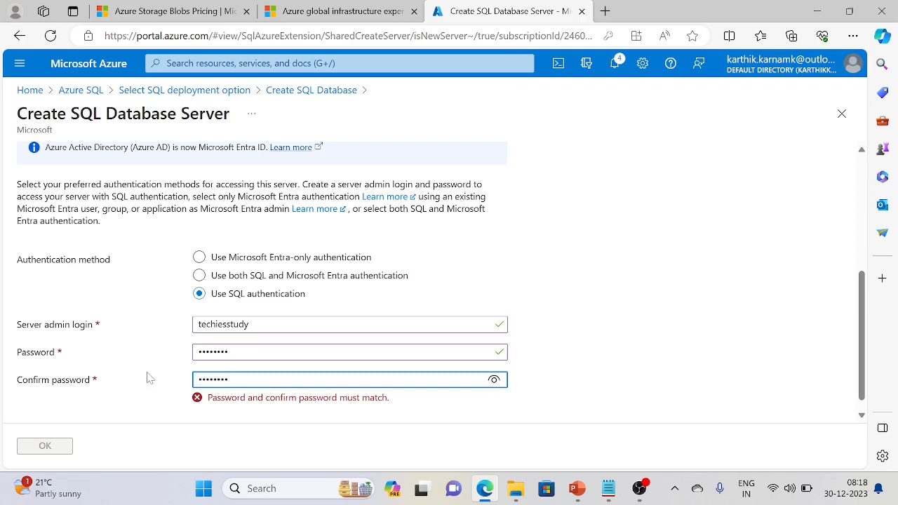
pyautogui.moveTo(230, 352); pyautogui.dragTo(47, 357)
pyautogui.press('BackSpace')
pyautogui.write('••••••••')
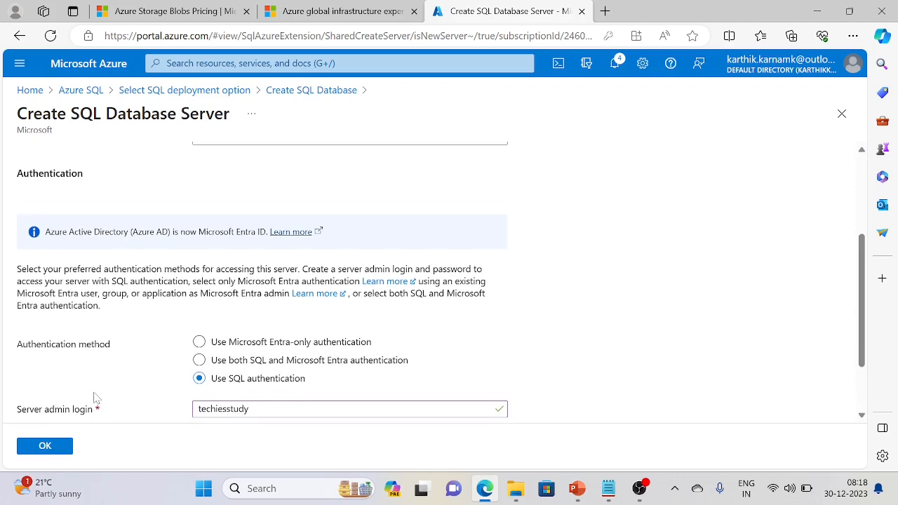
# Confirm the new server settings and dismiss the browser's save-password prompt
pyautogui.click(58, 450)
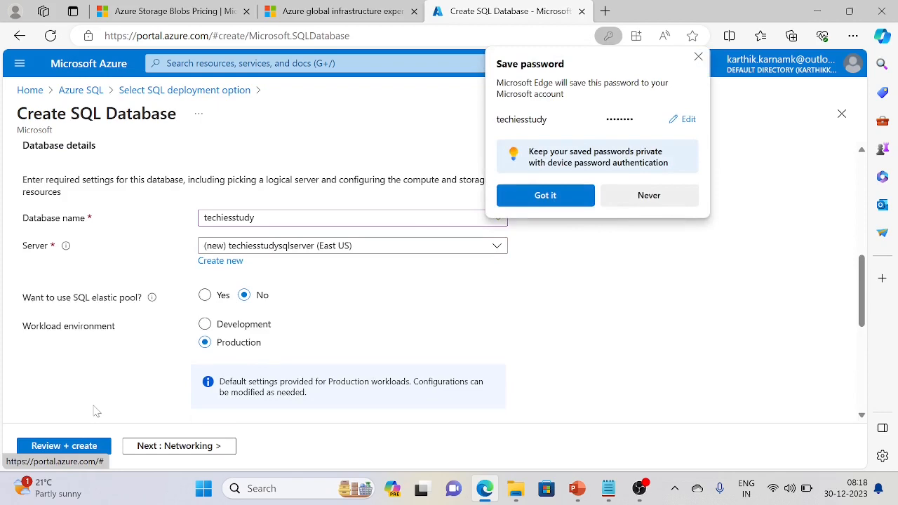
pyautogui.click(567, 198)
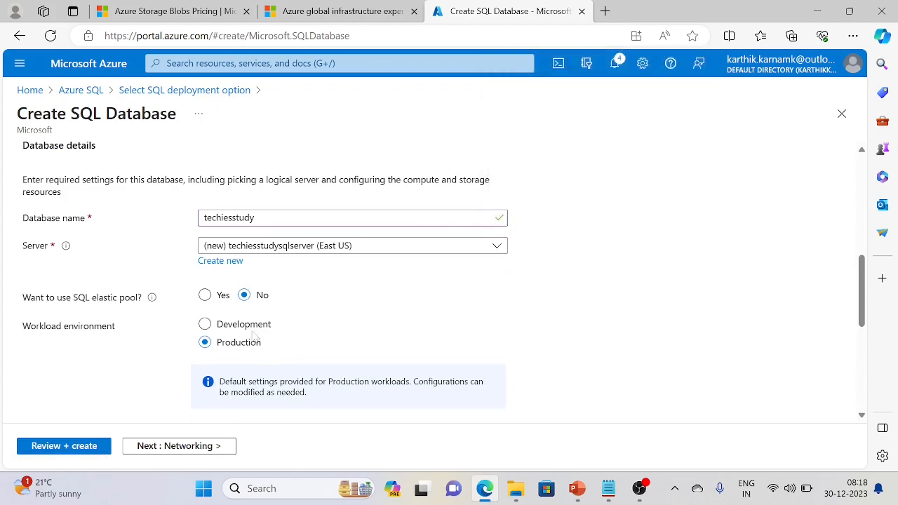
pyautogui.scroll(-5, 210, 324)
pyautogui.scroll(3, 200, 326)
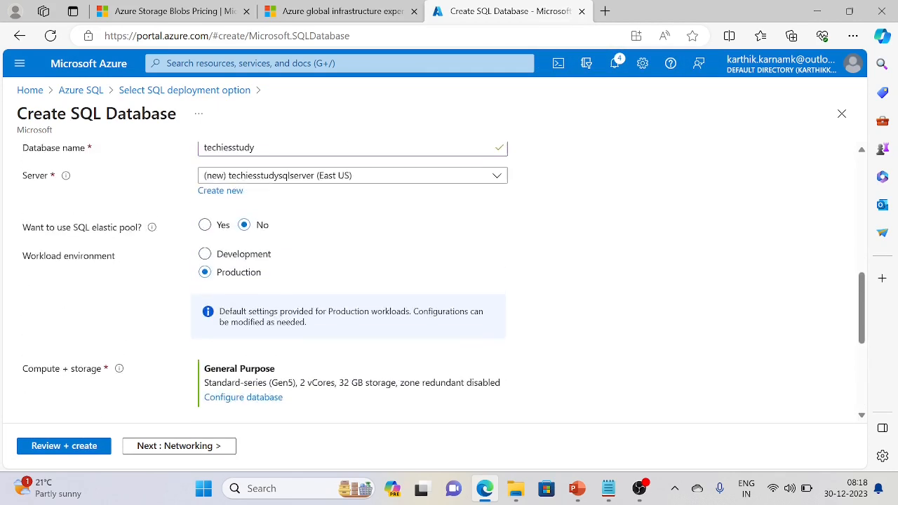
pyautogui.scroll(1, 200, 295)
# Set the workload environment to Development and review the General Purpose Serverless compute settings
pyautogui.click(205, 300)
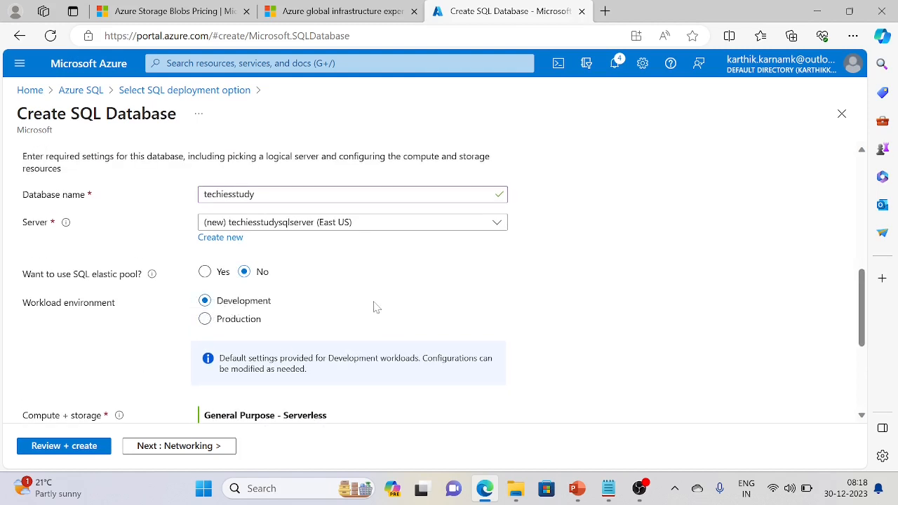
pyautogui.scroll(1, 364, 319)
pyautogui.scroll(-2, 355, 344)
pyautogui.scroll(-2, 352, 352)
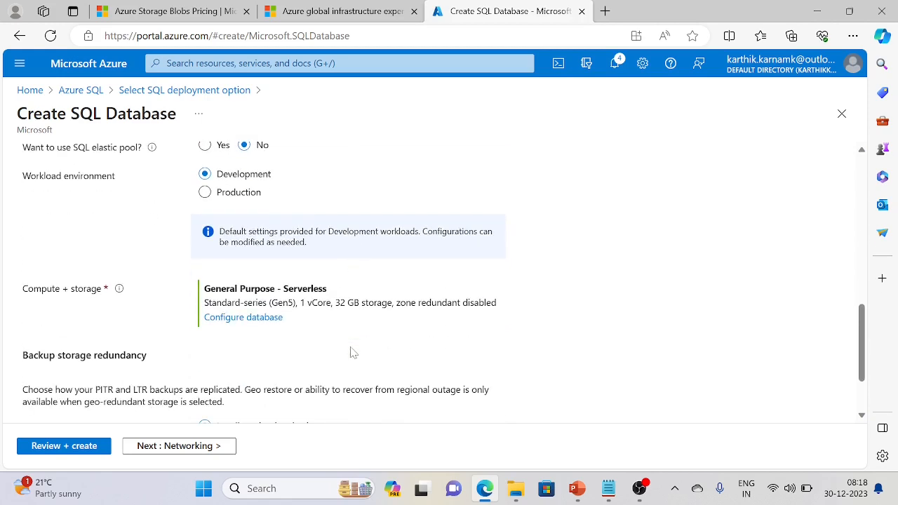
pyautogui.scroll(1, 352, 354)
pyautogui.scroll(-3, 330, 356)
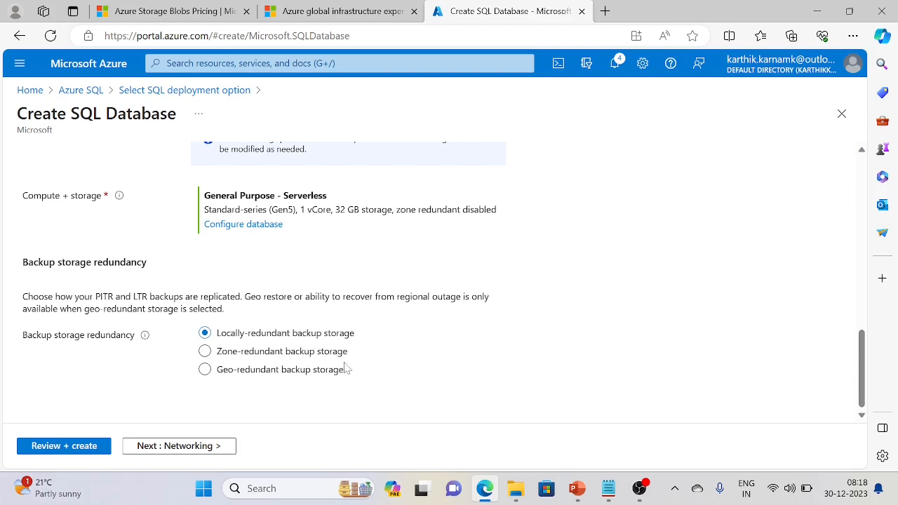
pyautogui.scroll(1, 189, 389)
pyautogui.scroll(-1, 160, 383)
pyautogui.scroll(7, 119, 378)
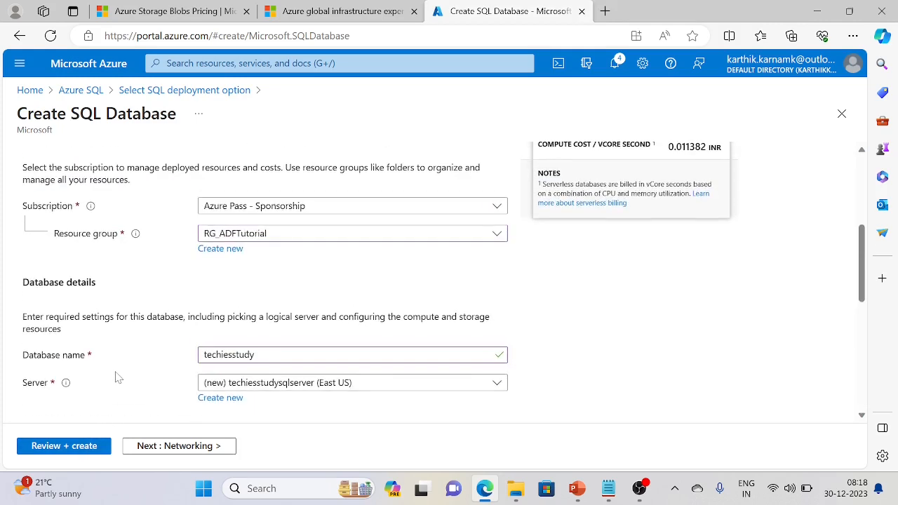
pyautogui.scroll(4, 118, 378)
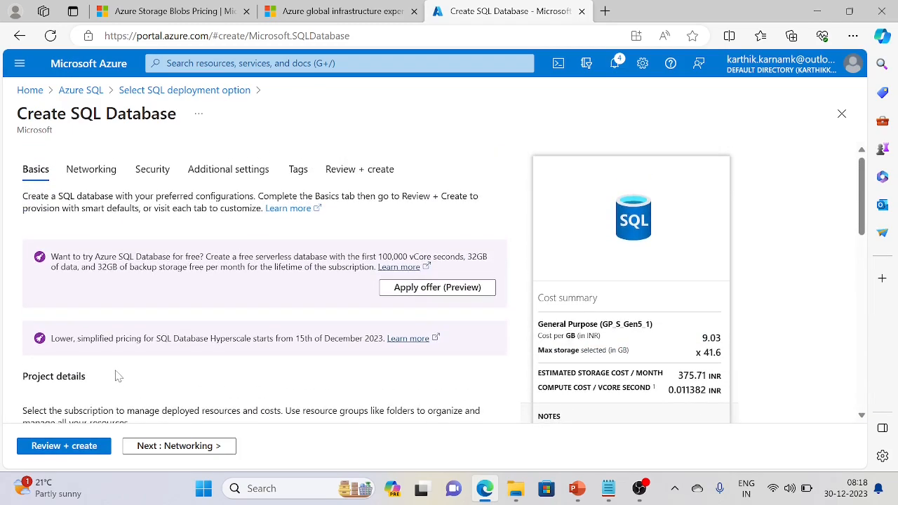
pyautogui.scroll(-10, 118, 376)
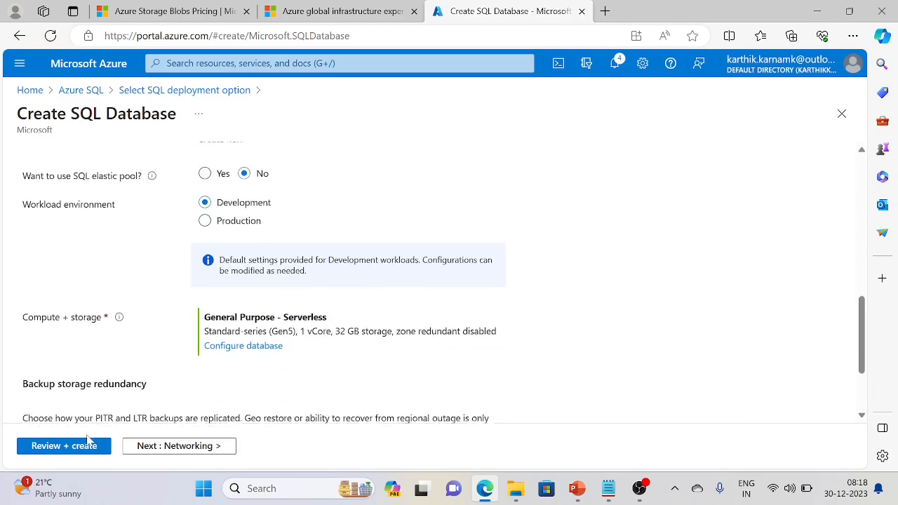
# Advance through the Networking and Security tabs, keeping their default settings
pyautogui.click(157, 446)
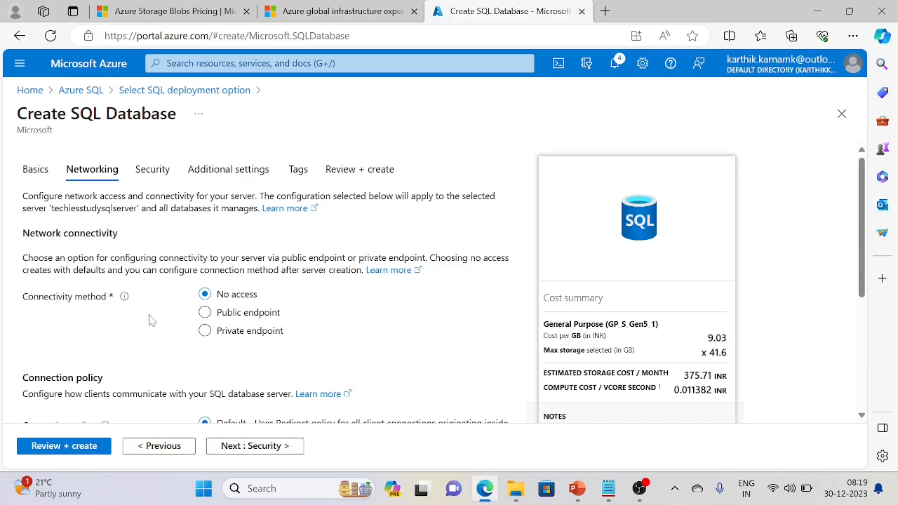
pyautogui.scroll(-5, 149, 320)
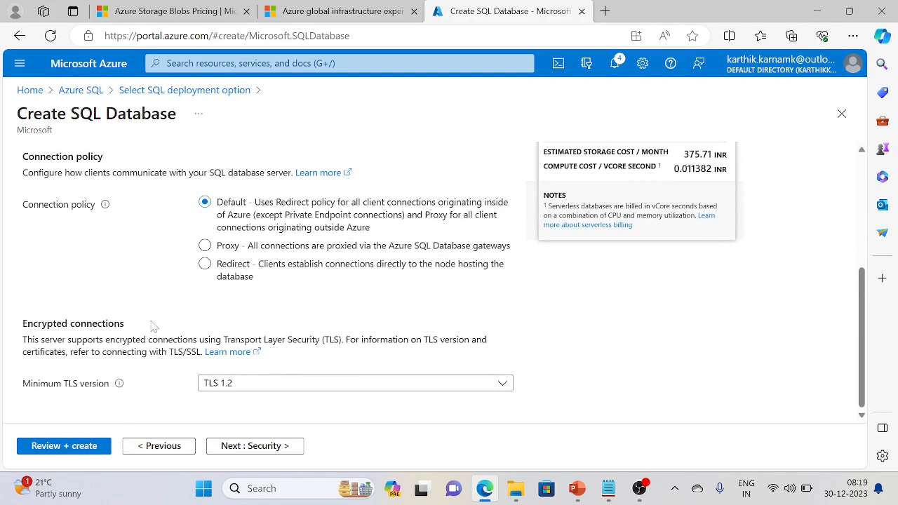
pyautogui.click(256, 446)
pyautogui.scroll(-1, 149, 335)
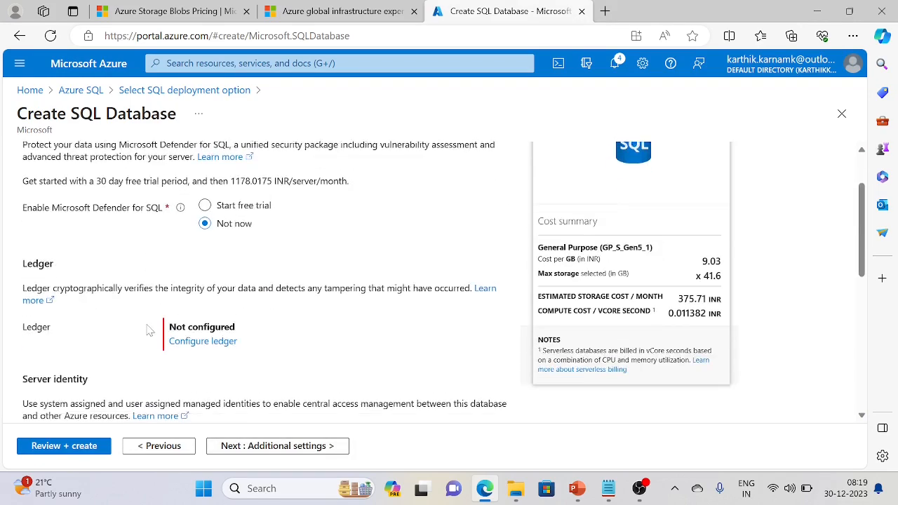
pyautogui.scroll(-1, 148, 326)
pyautogui.scroll(-5, 152, 369)
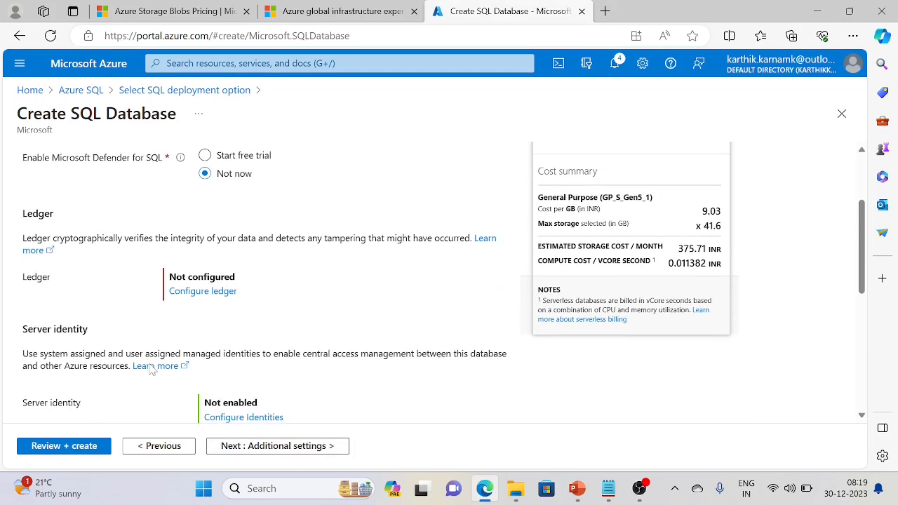
pyautogui.scroll(-3, 211, 394)
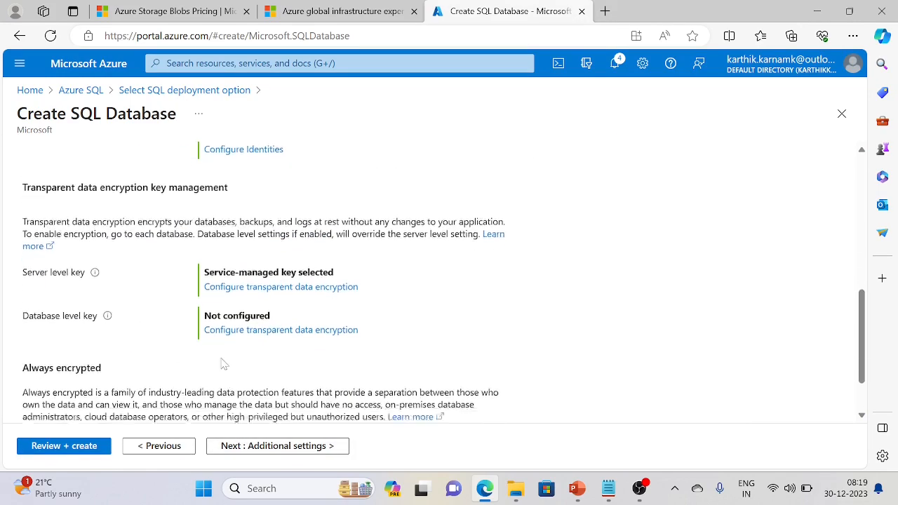
# Pass Additional settings and Tags to Review + create and submit the database
pyautogui.click(251, 452)
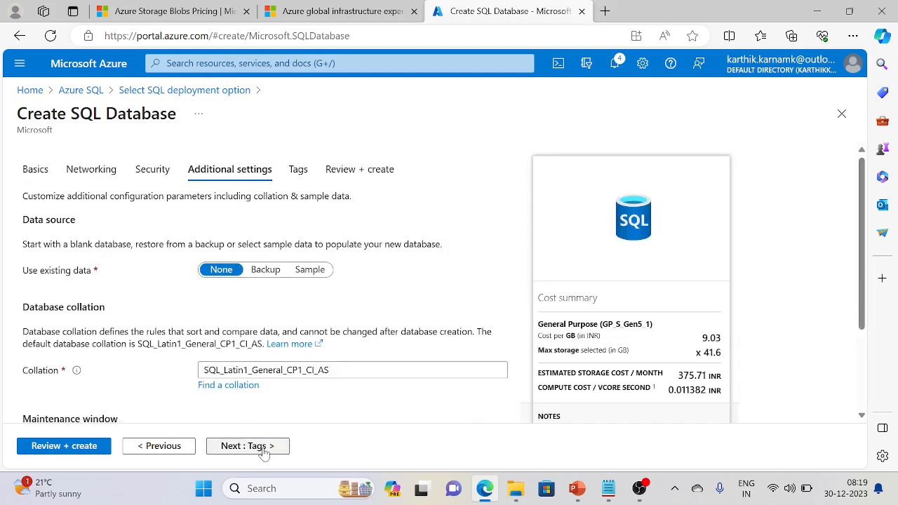
pyautogui.scroll(-3, 252, 426)
pyautogui.click(235, 452)
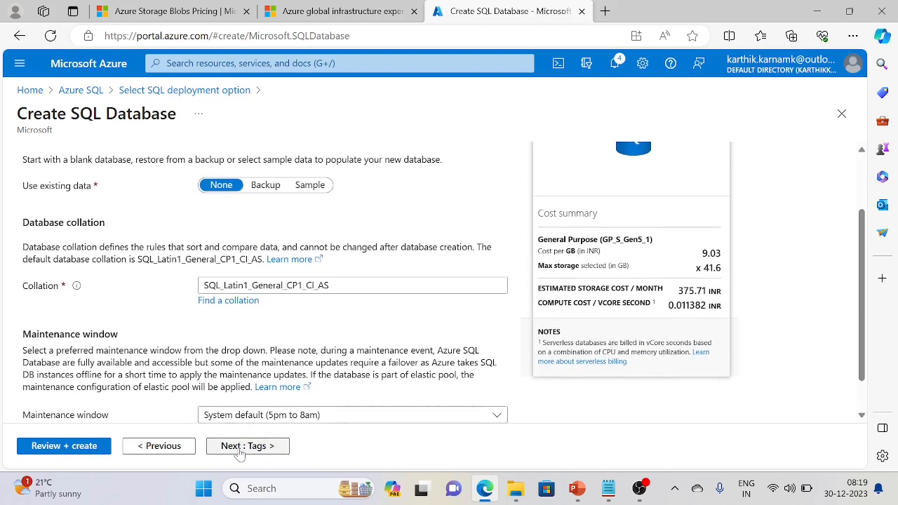
pyautogui.click(252, 452)
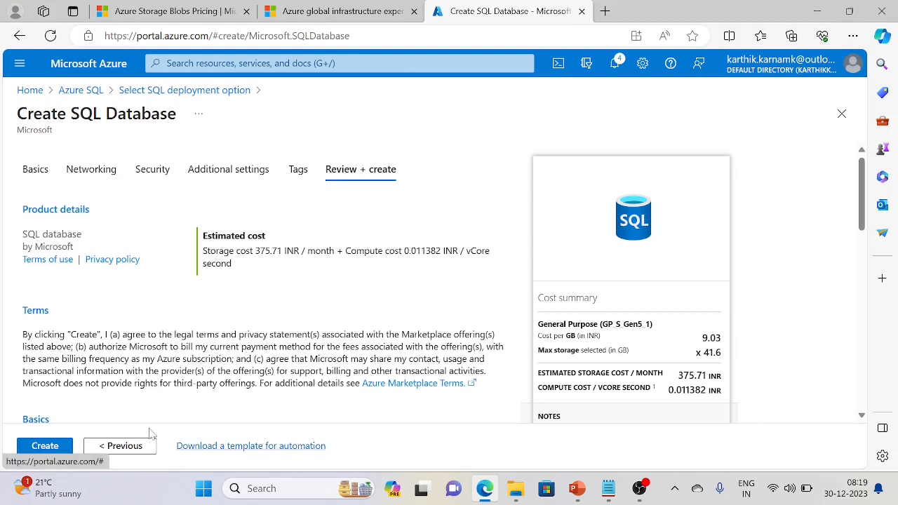
pyautogui.click(65, 446)
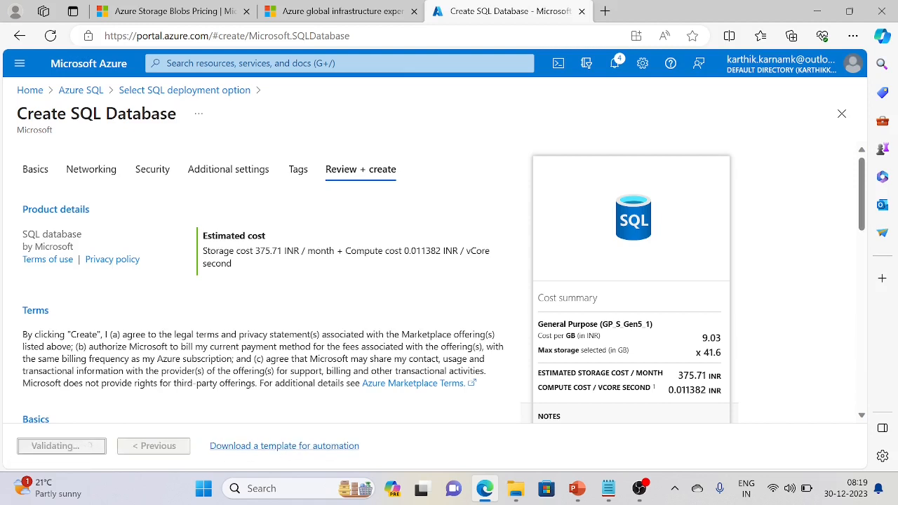
pyautogui.click(280, 488)
# Search Windows for 'ssms' and launch SQL Server Management Studio 19
pyautogui.write('ssms')
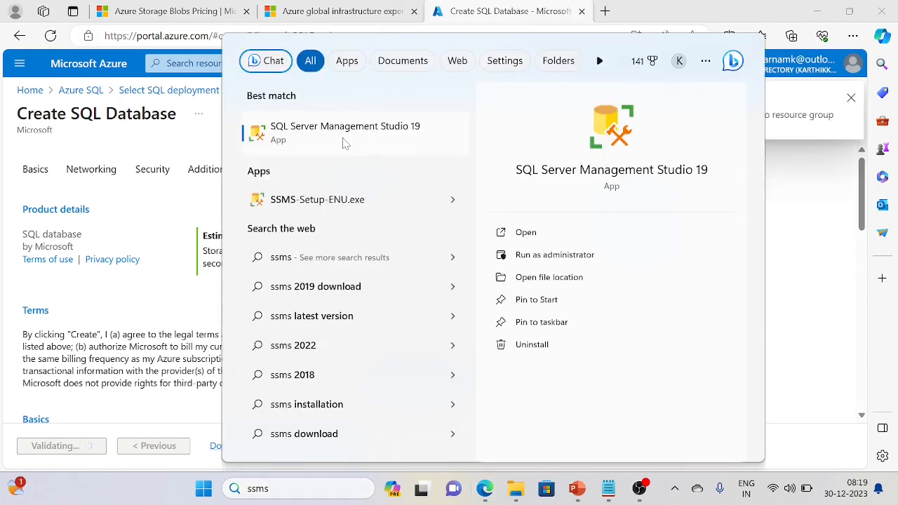
pyautogui.click(343, 133)
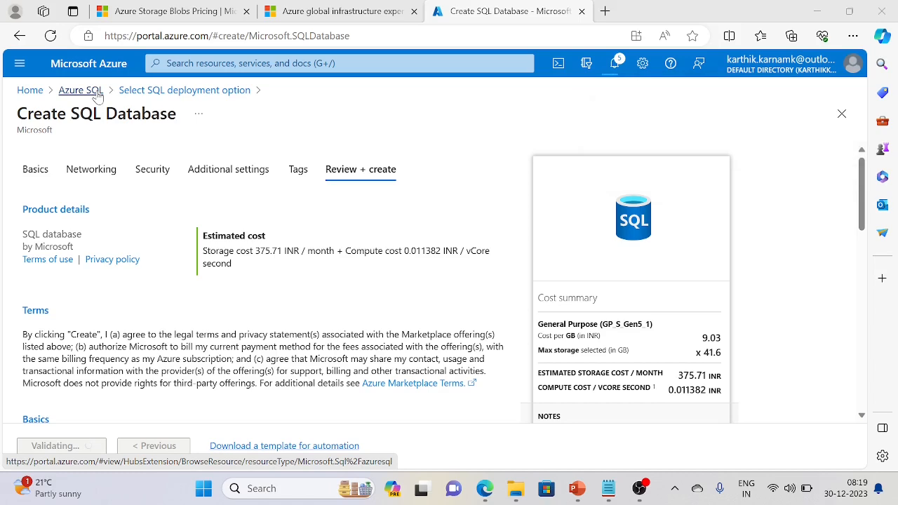
# Return to the portal home, search 'key' and open the Key vaults service list
pyautogui.click(98, 94)
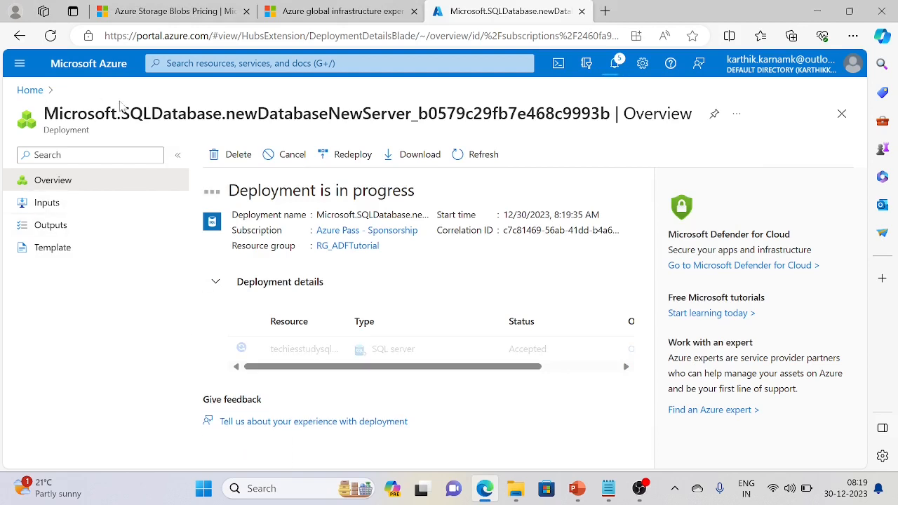
pyautogui.click(33, 91)
pyautogui.click(339, 64)
pyautogui.write('azure')
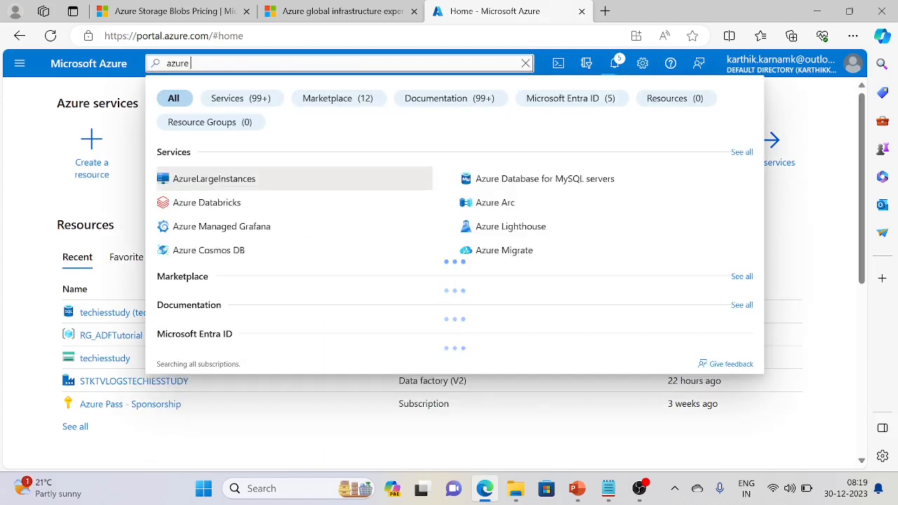
pyautogui.write(' key')
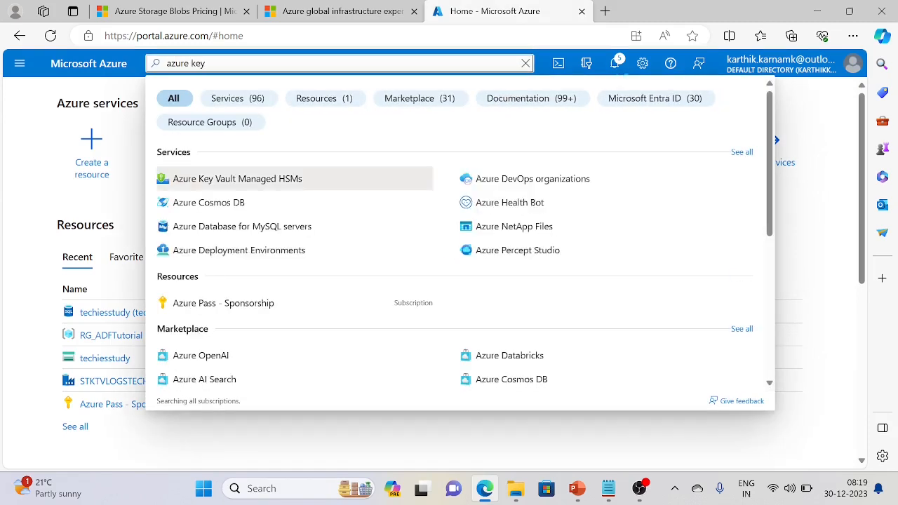
pyautogui.hotkey('ctrl', 'a')
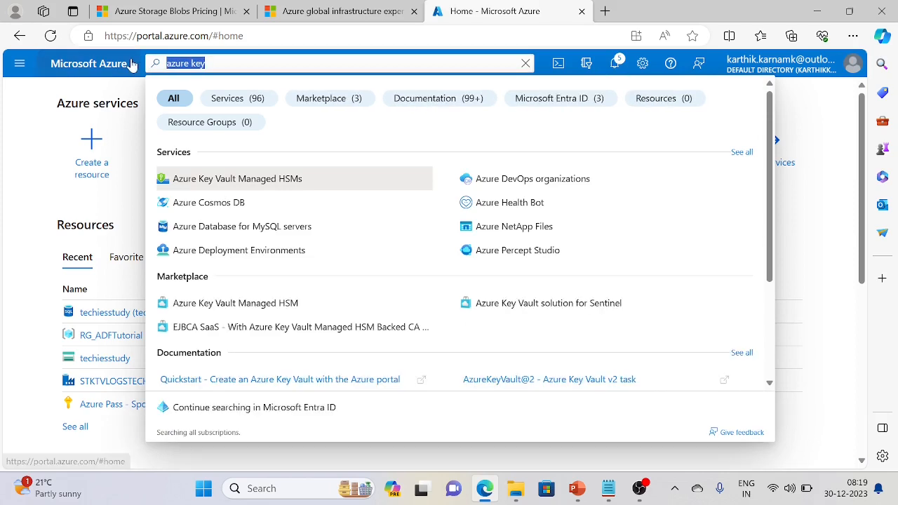
pyautogui.write('key')
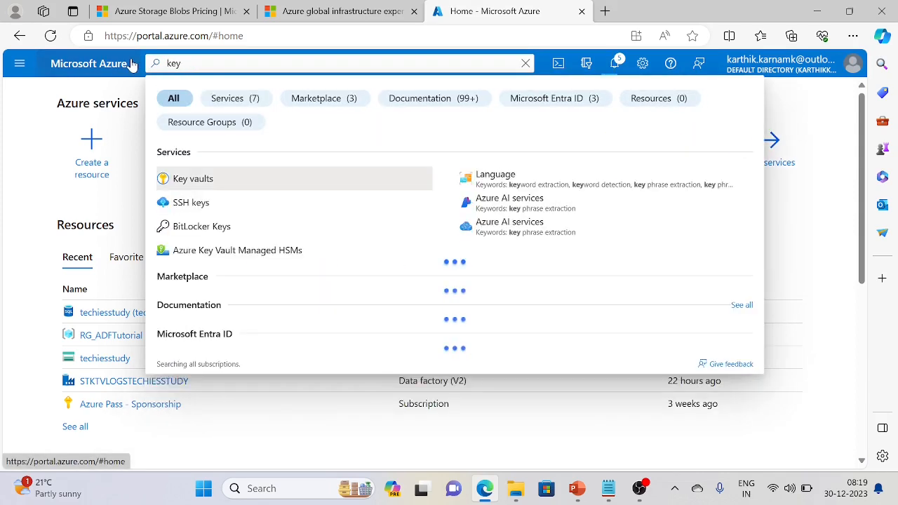
pyautogui.click(191, 184)
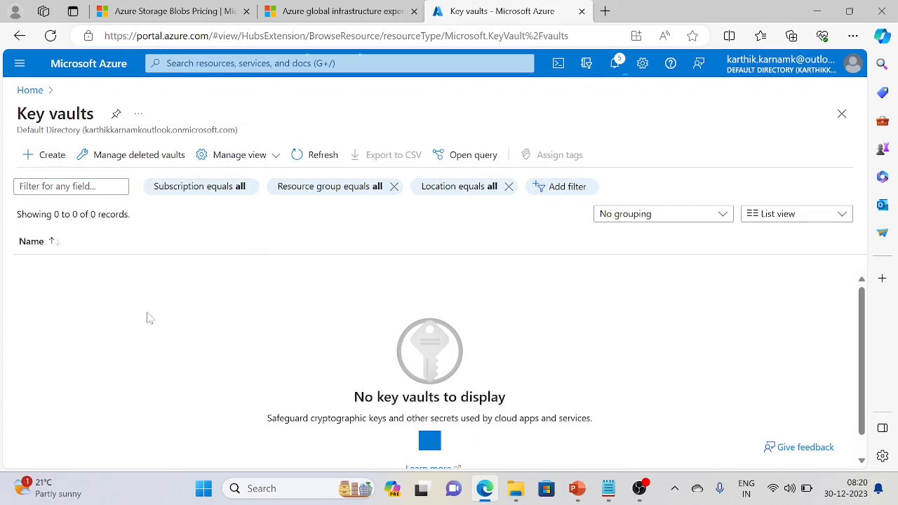
pyautogui.click(46, 155)
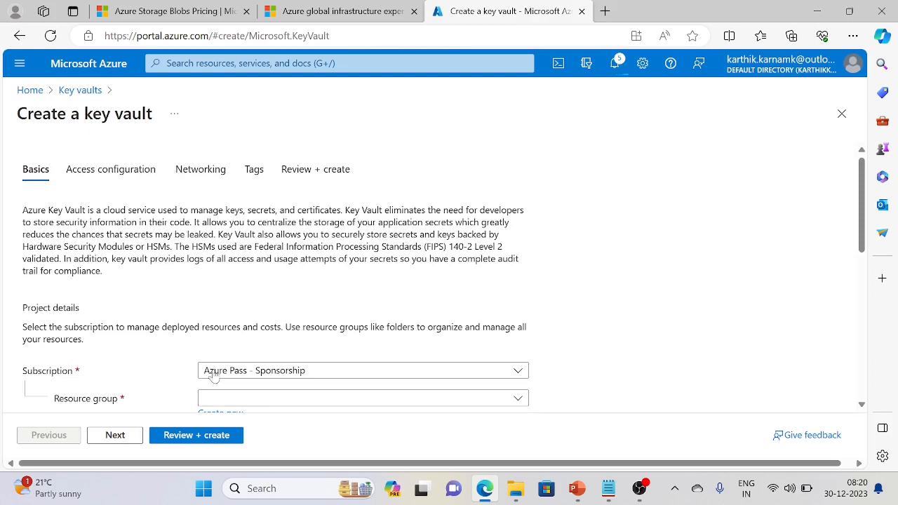
# Put the new key vault in RG_ADFTutorial and name it techiesstudy
pyautogui.scroll(-3, 174, 360)
pyautogui.click(481, 236)
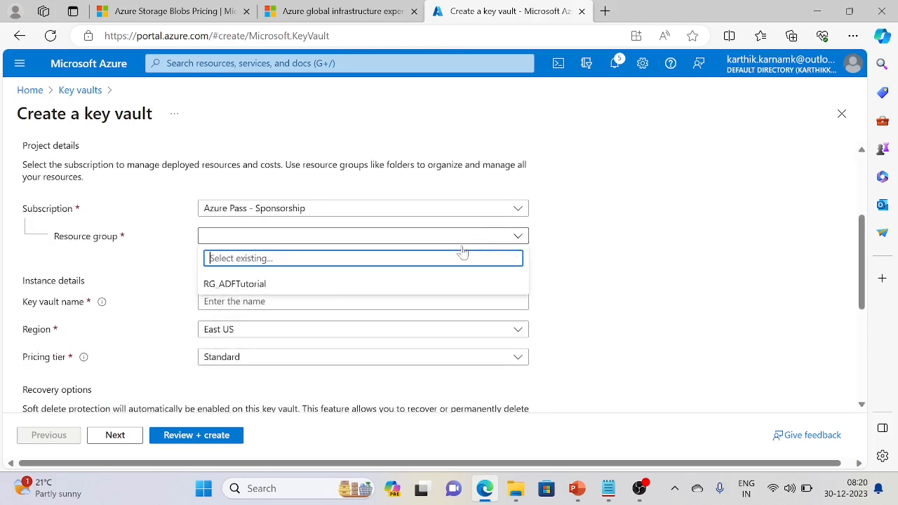
pyautogui.click(305, 286)
pyautogui.scroll(-2, 91, 293)
pyautogui.click(222, 179)
pyautogui.write('techiesstudy')
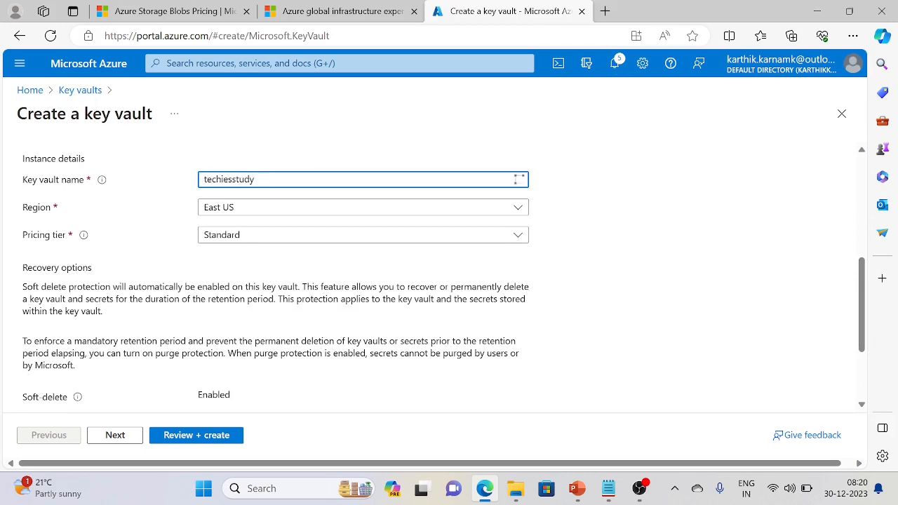
pyautogui.scroll(-2, 154, 242)
pyautogui.scroll(1, 158, 251)
pyautogui.scroll(2, 158, 253)
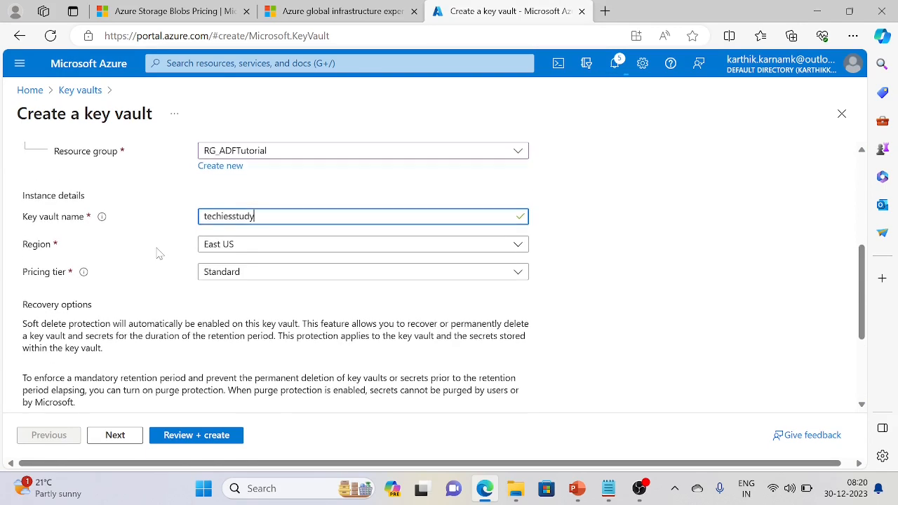
pyautogui.scroll(-2, 136, 254)
pyautogui.scroll(-1, 146, 308)
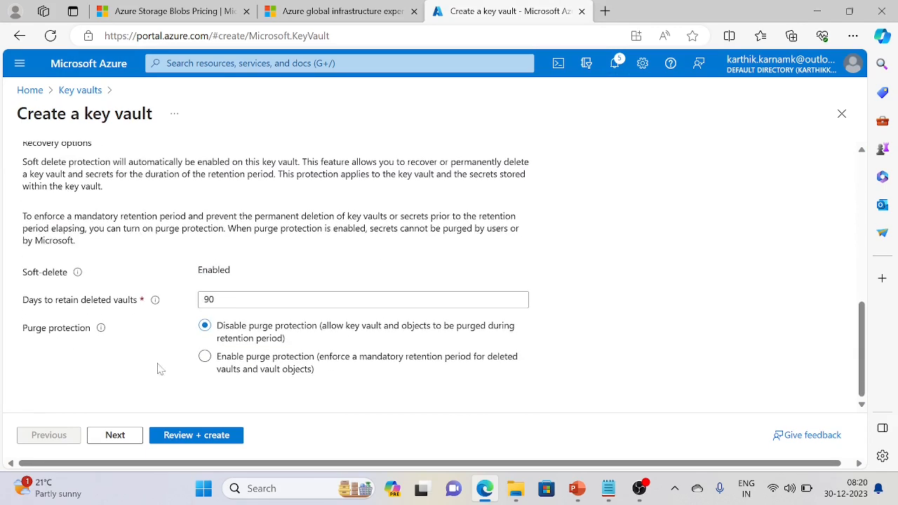
# Review the vault settings and inspect its network access options
pyautogui.click(197, 436)
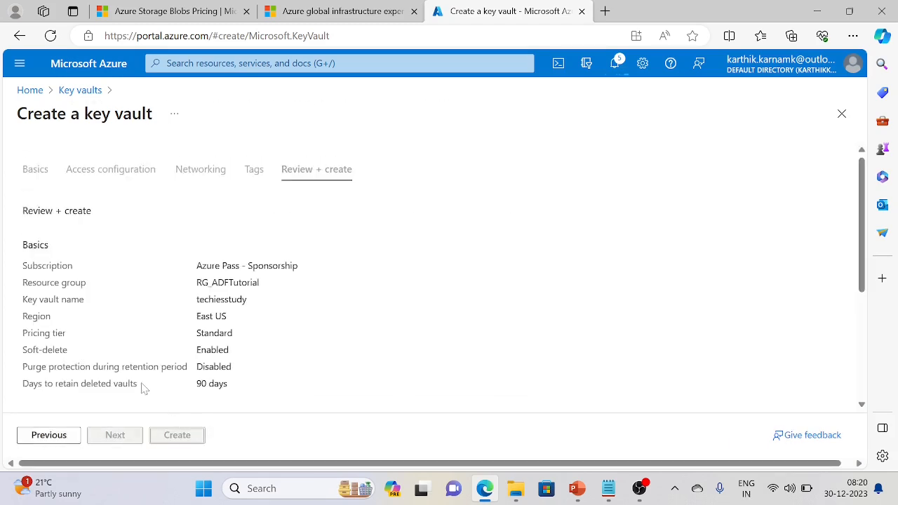
pyautogui.scroll(-5, 151, 386)
pyautogui.scroll(-1, 152, 357)
pyautogui.scroll(3, 153, 359)
pyautogui.scroll(2, 152, 359)
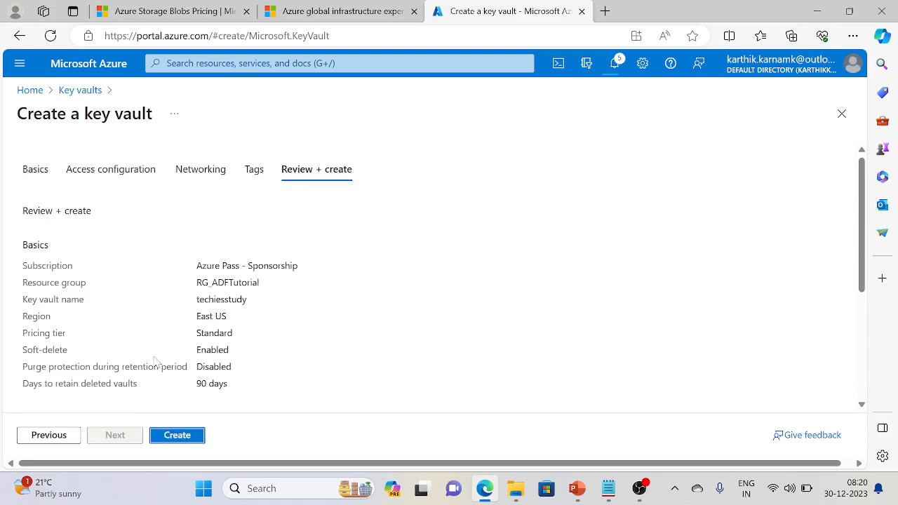
pyautogui.scroll(-3, 154, 360)
pyautogui.scroll(3, 154, 360)
pyautogui.click(200, 170)
pyautogui.scroll(-5, 201, 294)
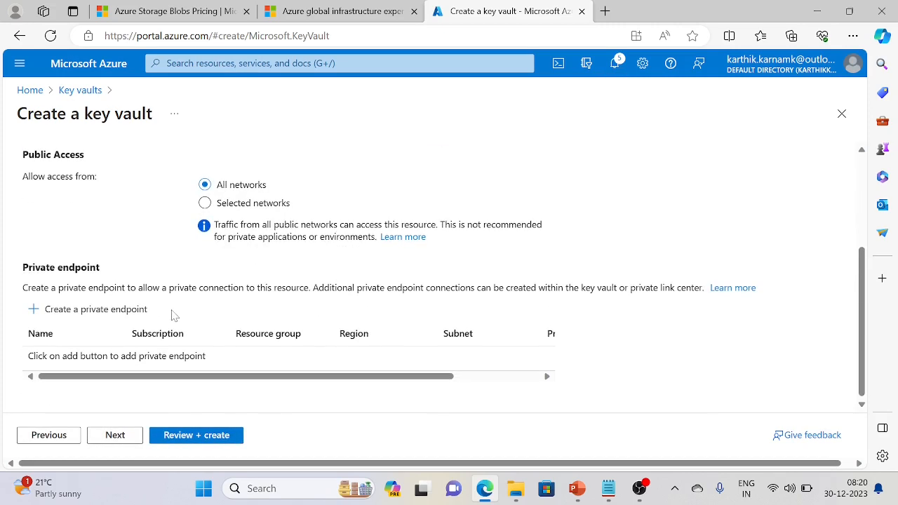
pyautogui.scroll(3, 179, 316)
pyautogui.scroll(-3, 183, 318)
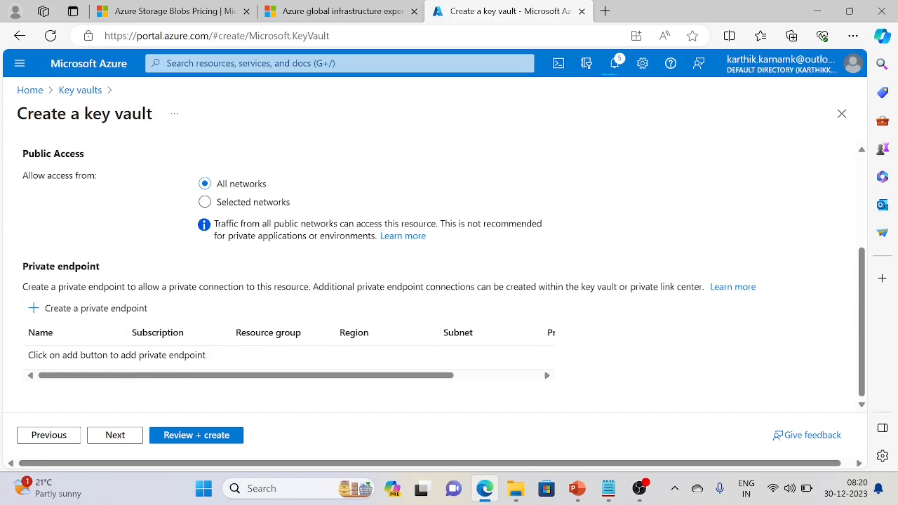
pyautogui.scroll(3, 112, 366)
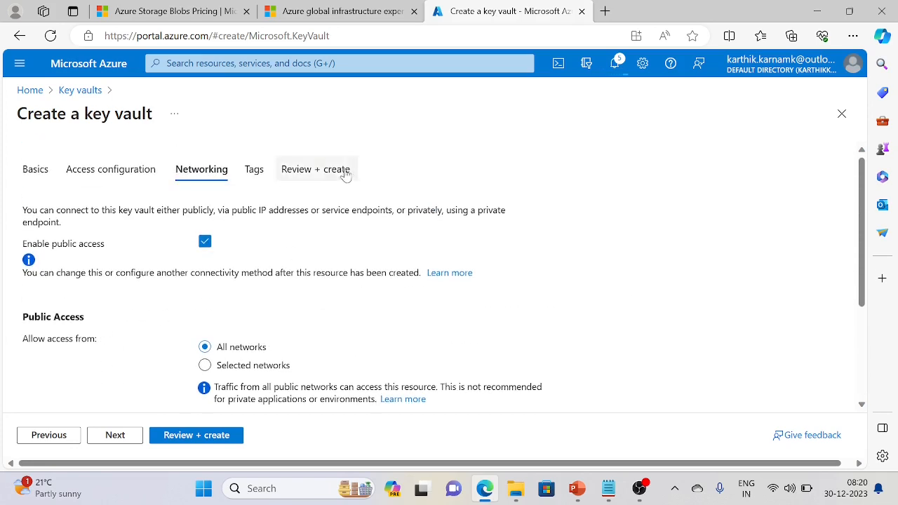
# Revalidate and create the Standard-tier East US techiesstudy key vault
pyautogui.click(232, 435)
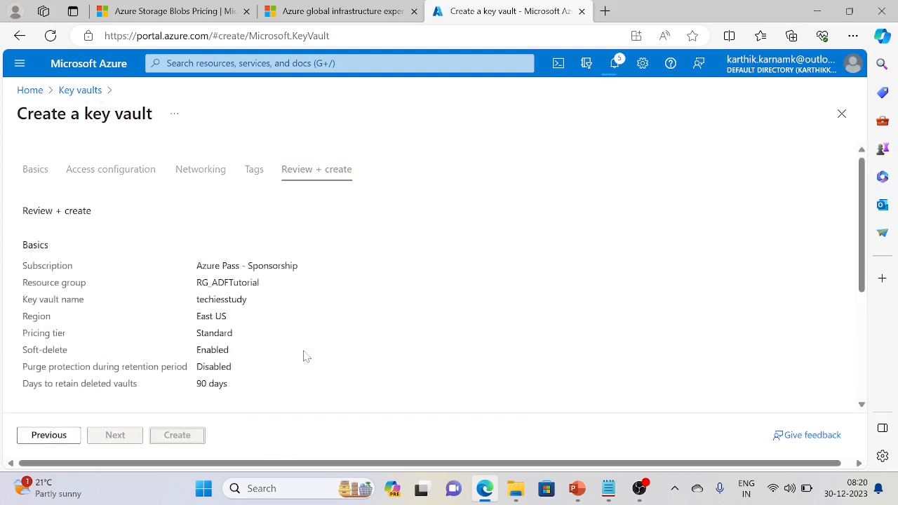
pyautogui.scroll(-2, 324, 318)
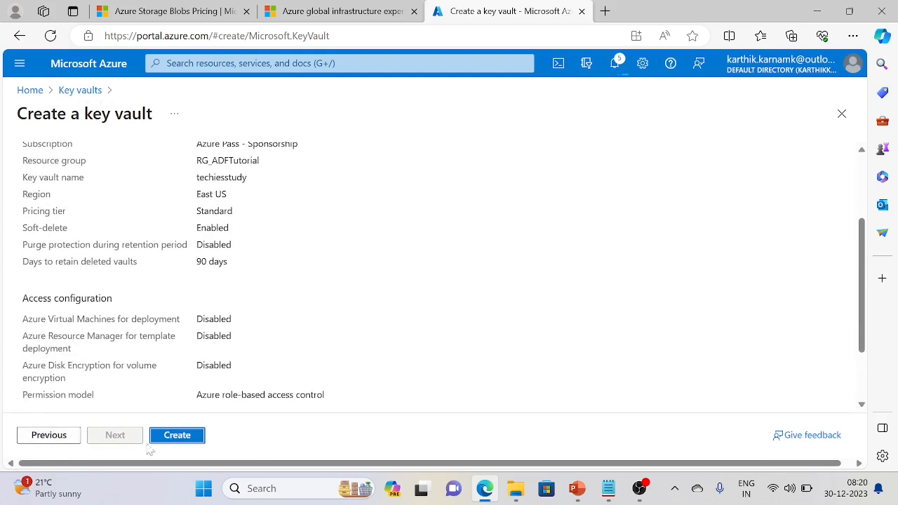
pyautogui.click(185, 438)
pyautogui.scroll(-3, 323, 359)
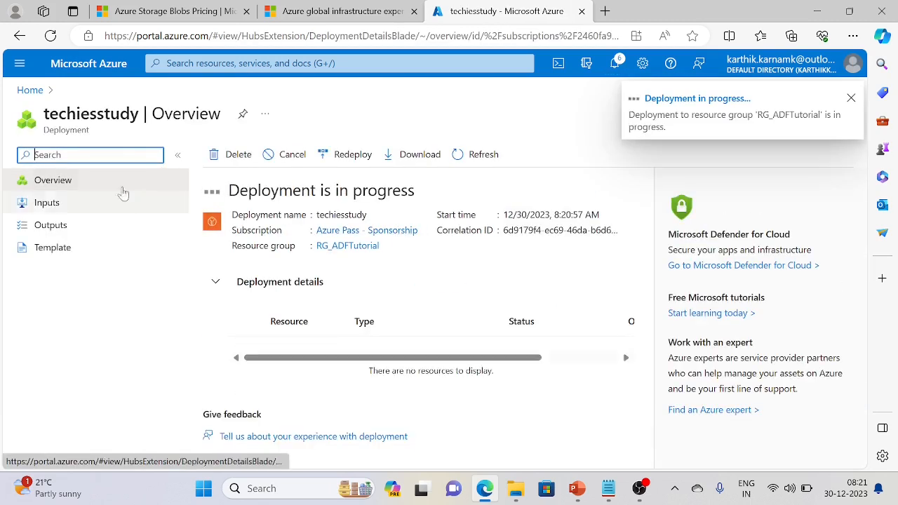
# Open the techiesstudysqlserver overview and copy the server's full name
pyautogui.click(30, 90)
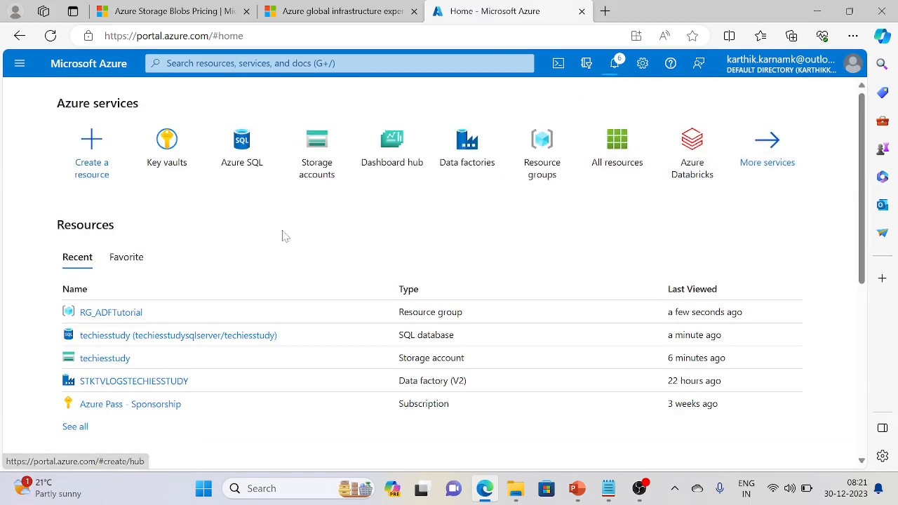
pyautogui.click(244, 176)
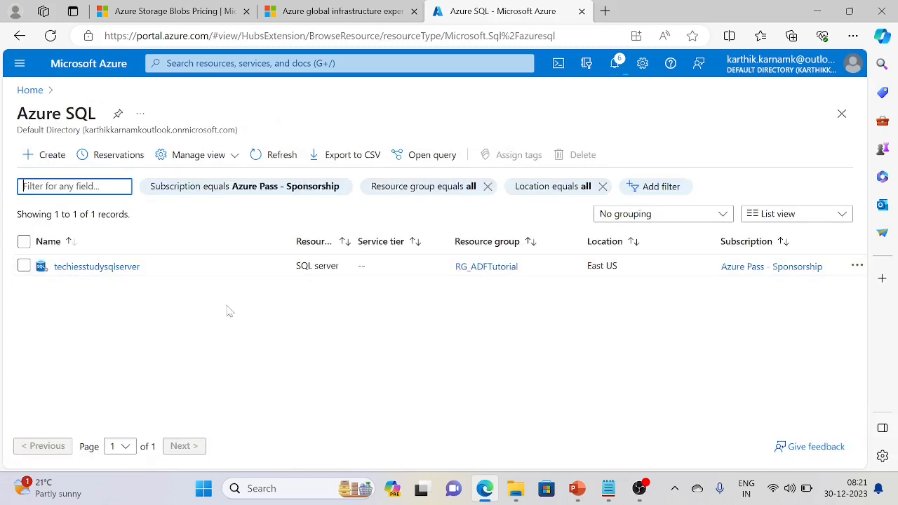
pyautogui.click(106, 266)
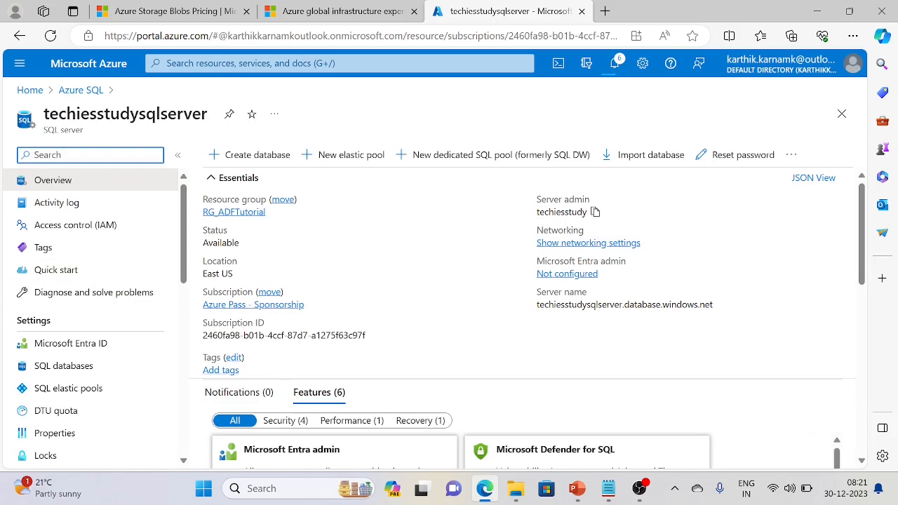
pyautogui.click(721, 304)
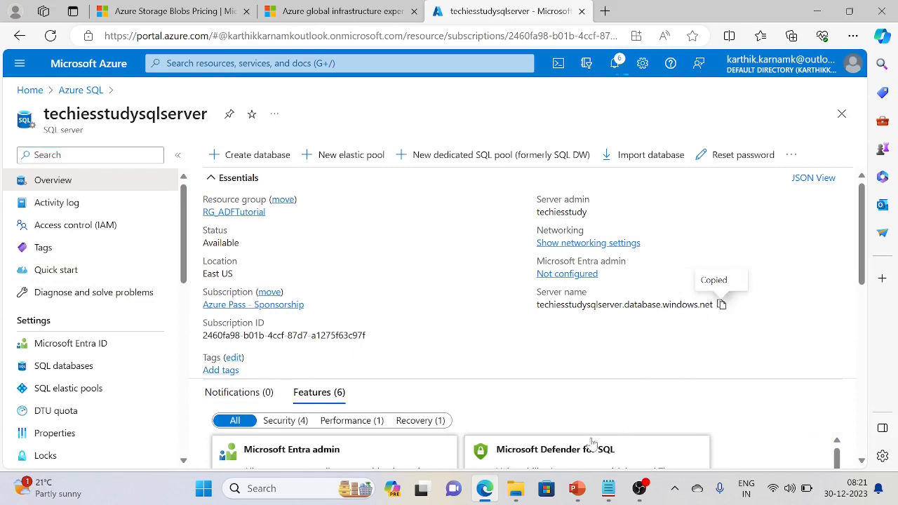
pyautogui.click(681, 496)
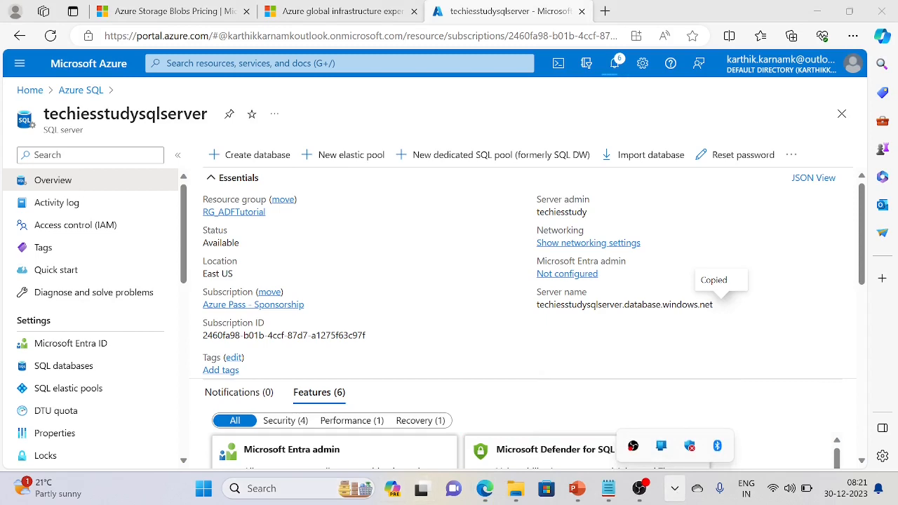
# Launch SQL Server Management Studio 19 from Windows search
pyautogui.click(295, 489)
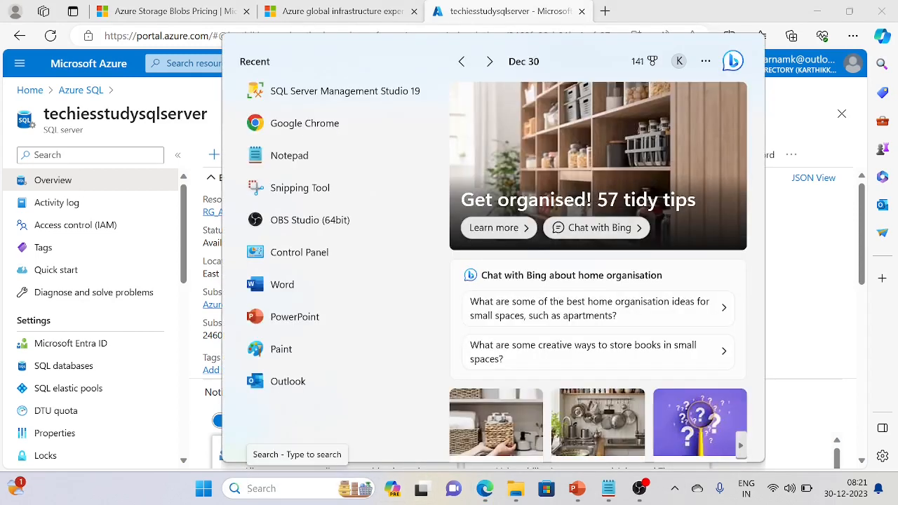
pyautogui.write('ss')
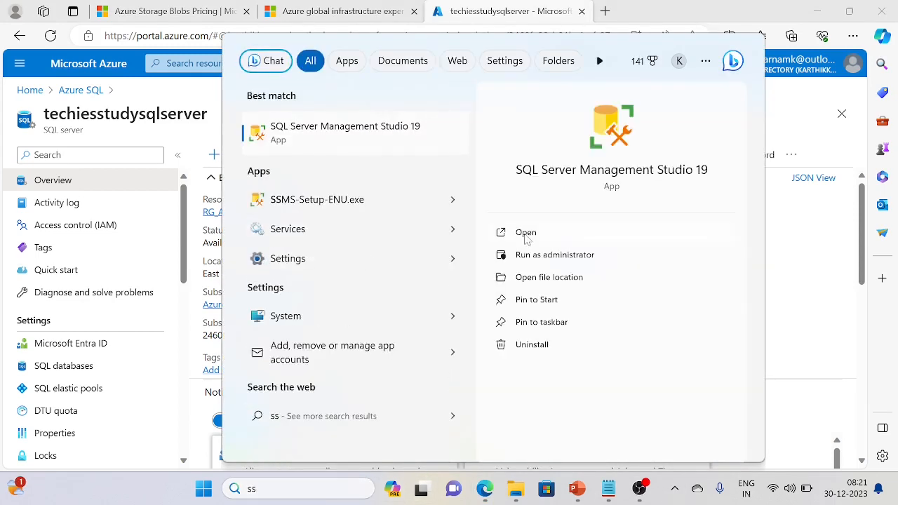
pyautogui.click(525, 235)
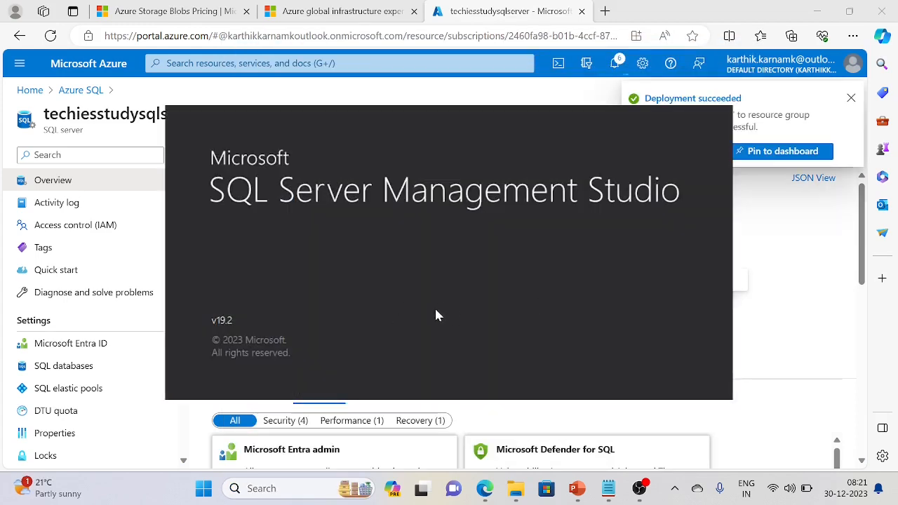
# Pin the succeeded deployment to the ADFTutorial dashboard and bring up the SSMS connection dialog
pyautogui.click(782, 151)
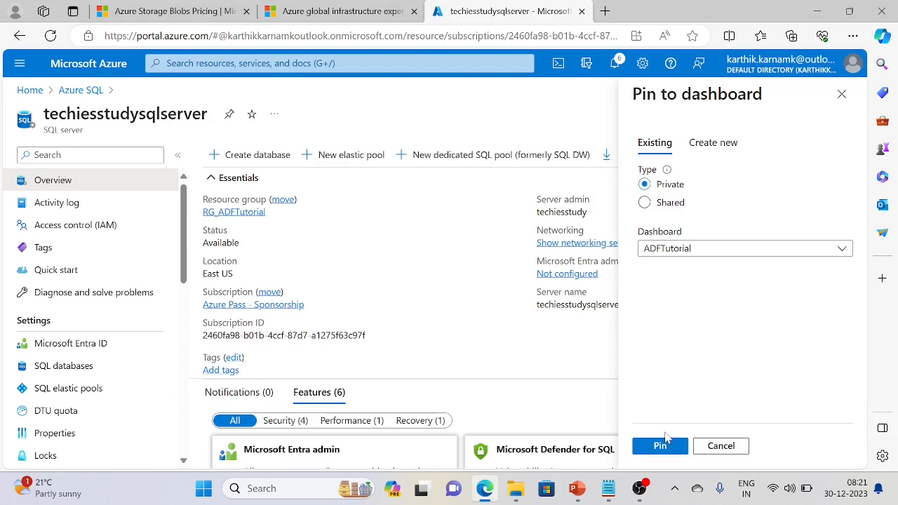
pyautogui.click(672, 444)
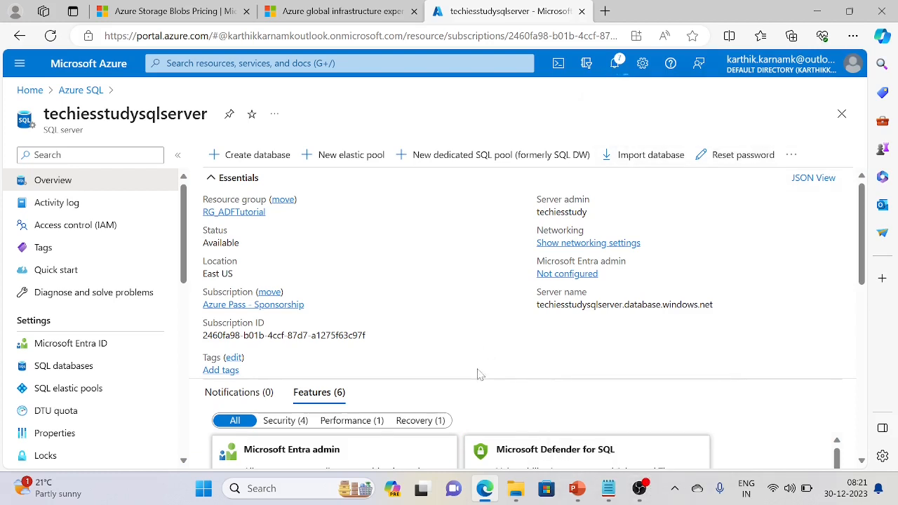
pyautogui.click(615, 64)
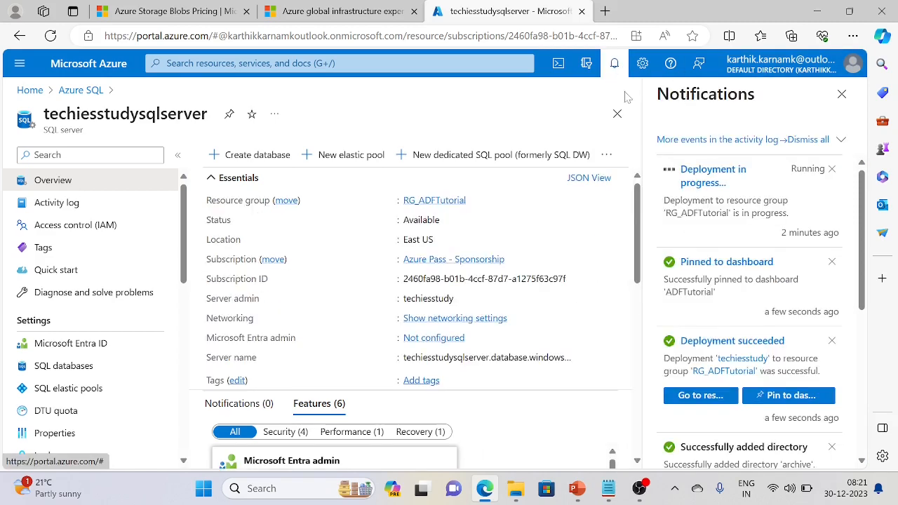
pyautogui.click(840, 94)
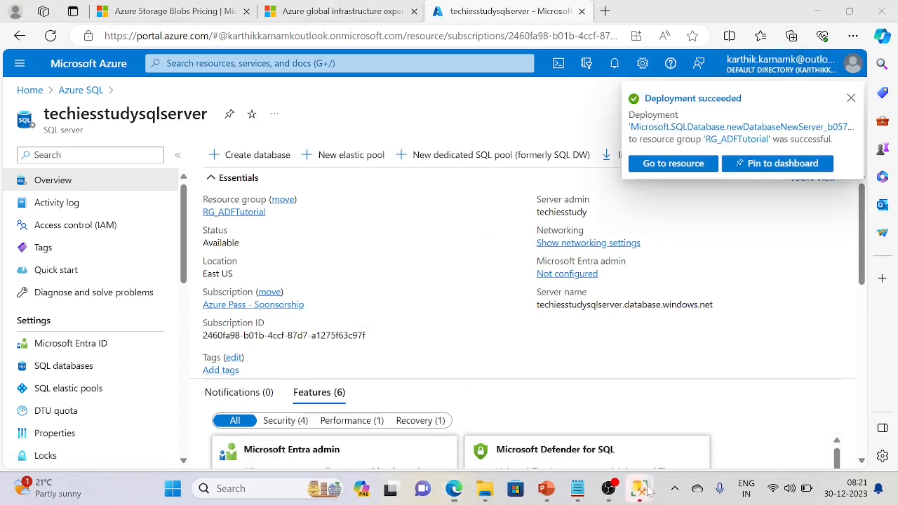
pyautogui.moveTo(646, 491)
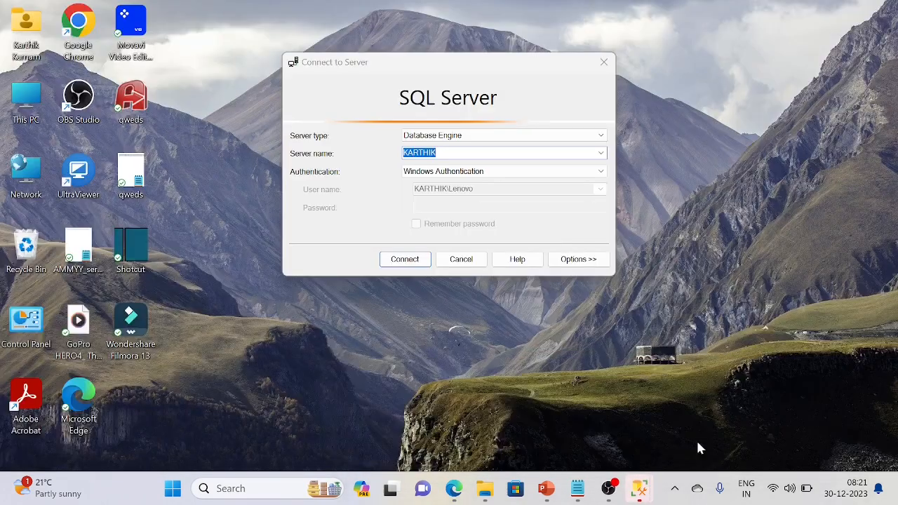
pyautogui.click(697, 442)
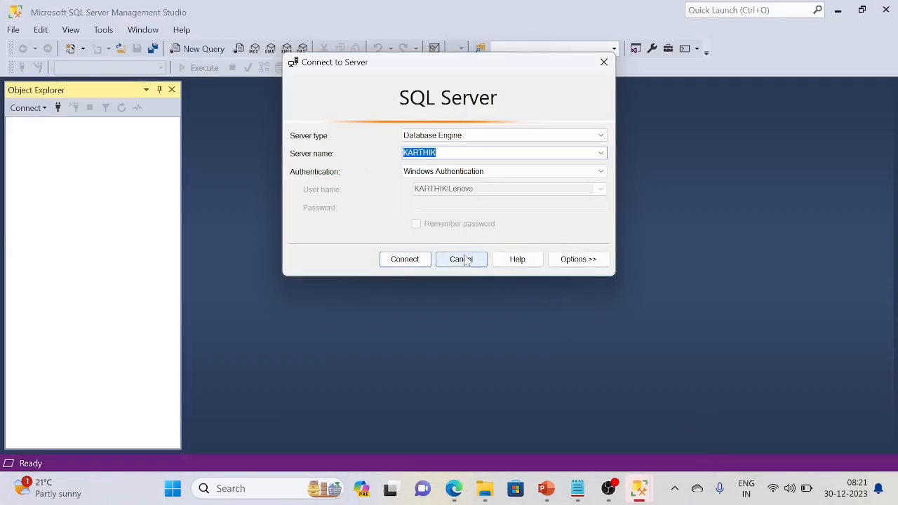
# Connect to the local server, then paste the Azure server name into another SSMS connection dialog
pyautogui.click(392, 262)
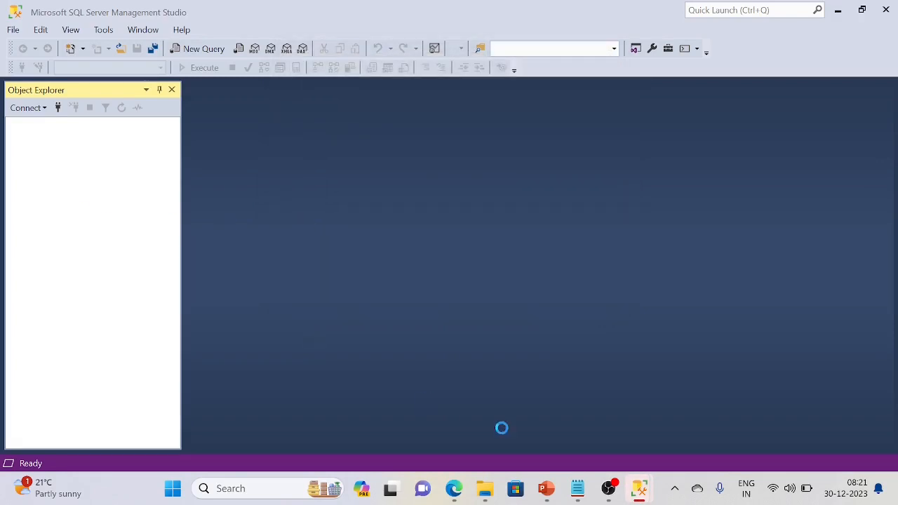
pyautogui.moveTo(639, 488)
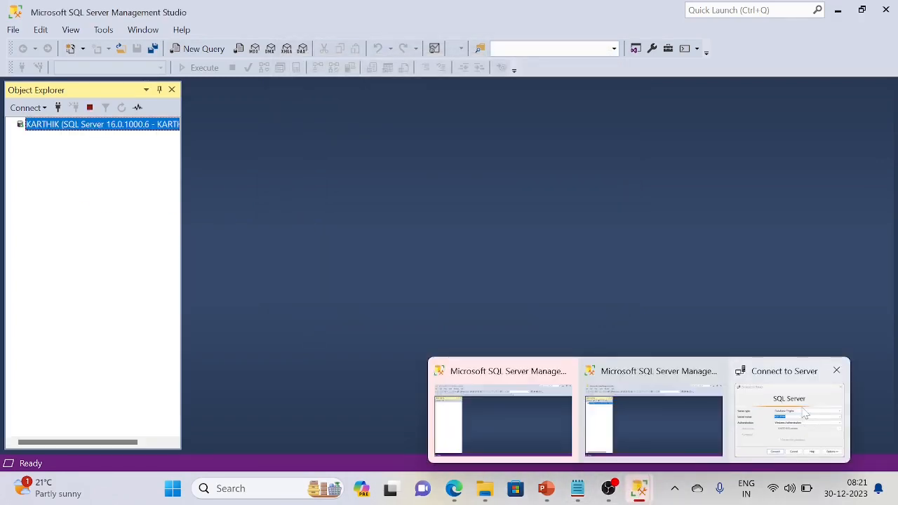
pyautogui.click(531, 402)
pyautogui.click(460, 257)
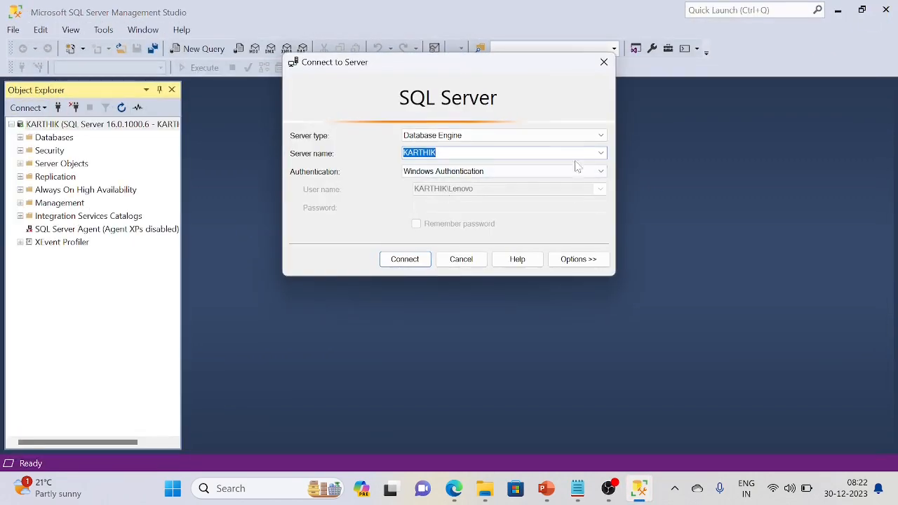
pyautogui.hotkey('ctrl', 'v')
# Try connecting with SQL Server Authentication and remembered password, then dismiss the access-denied error
pyautogui.click(601, 171)
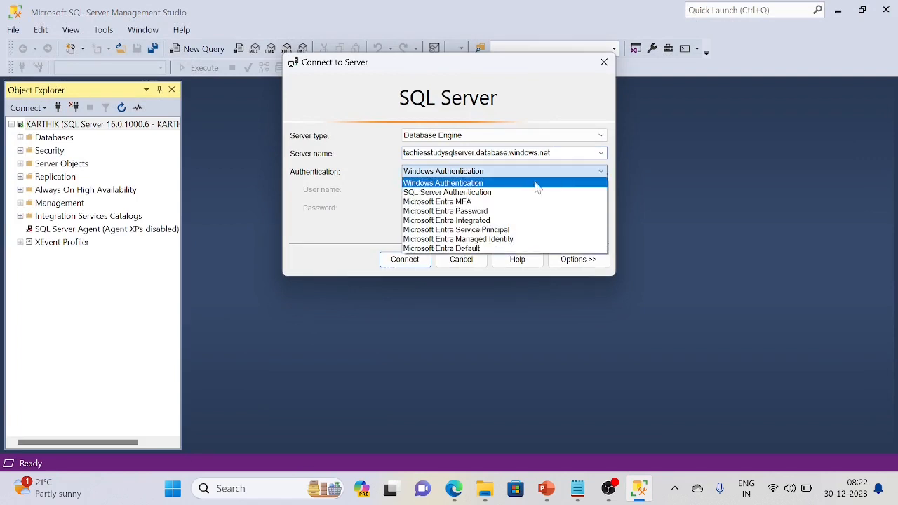
pyautogui.click(491, 192)
pyautogui.click(454, 190)
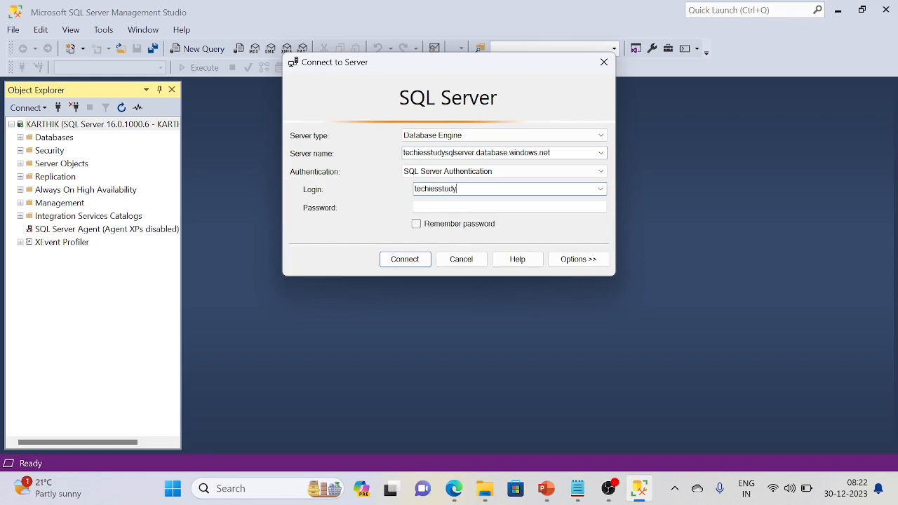
pyautogui.press('Tab')
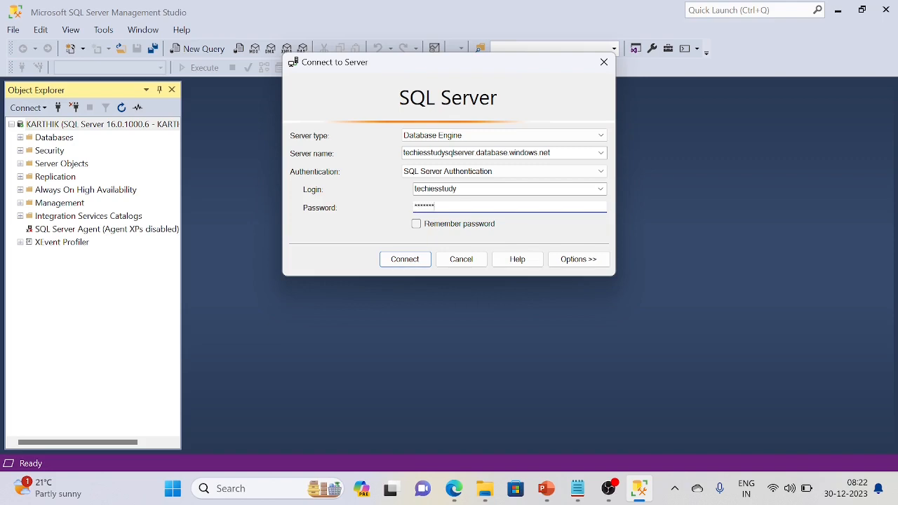
pyautogui.click(417, 223)
pyautogui.click(414, 259)
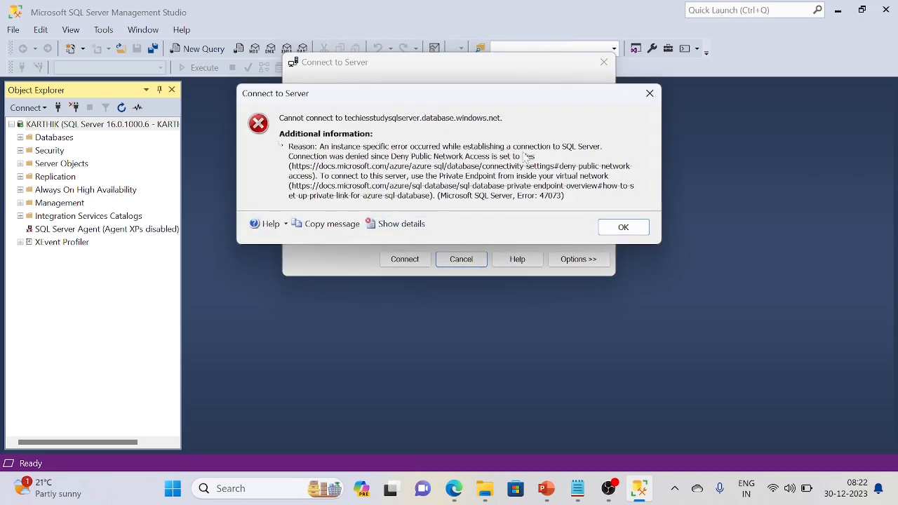
pyautogui.click(648, 94)
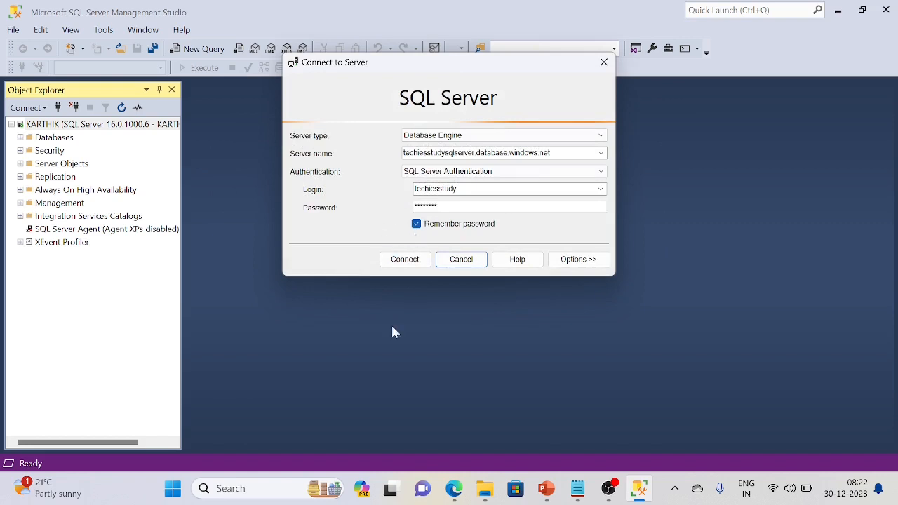
# Allow public access from selected networks and save a firewall rule for the client's IPv4 address
pyautogui.click(453, 484)
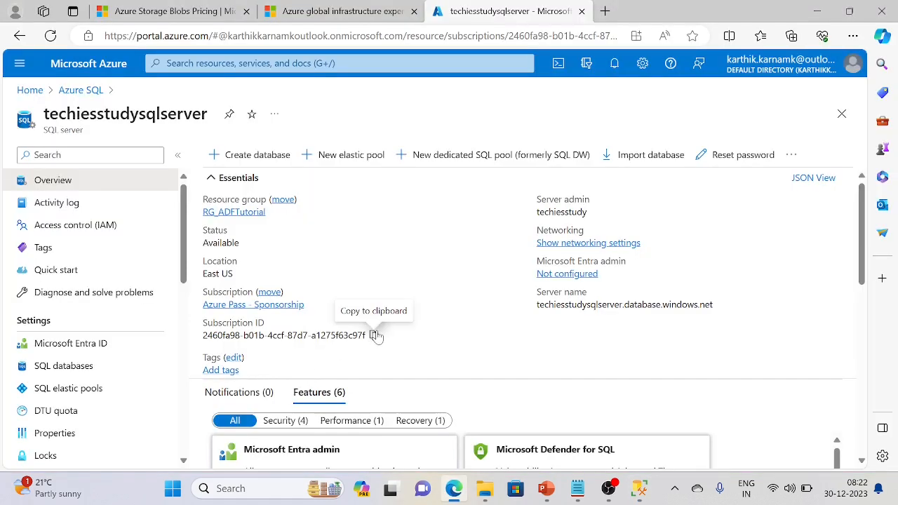
pyautogui.click(568, 243)
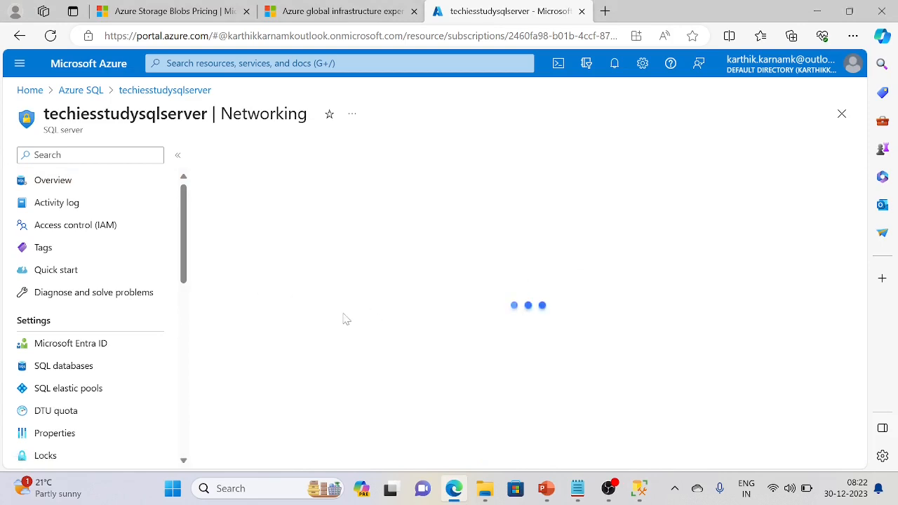
pyautogui.click(387, 308)
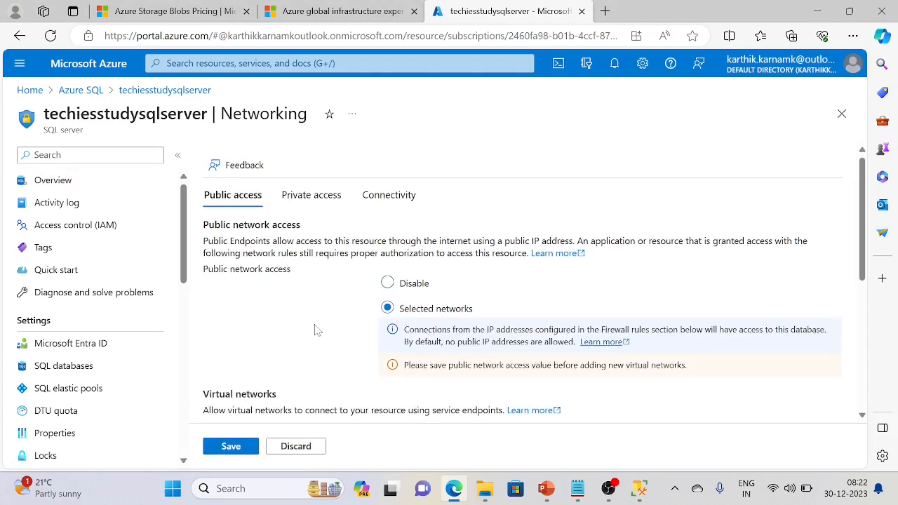
pyautogui.scroll(-3, 319, 320)
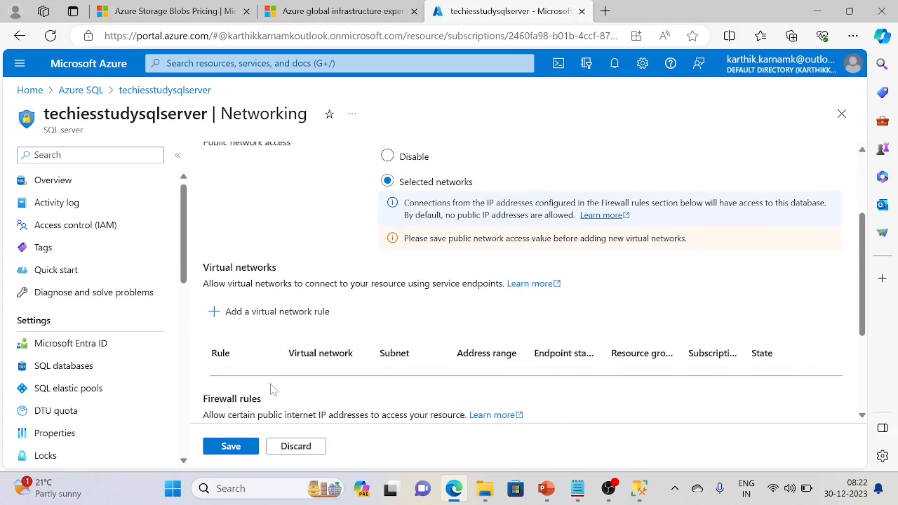
pyautogui.scroll(-1, 269, 389)
pyautogui.click(295, 324)
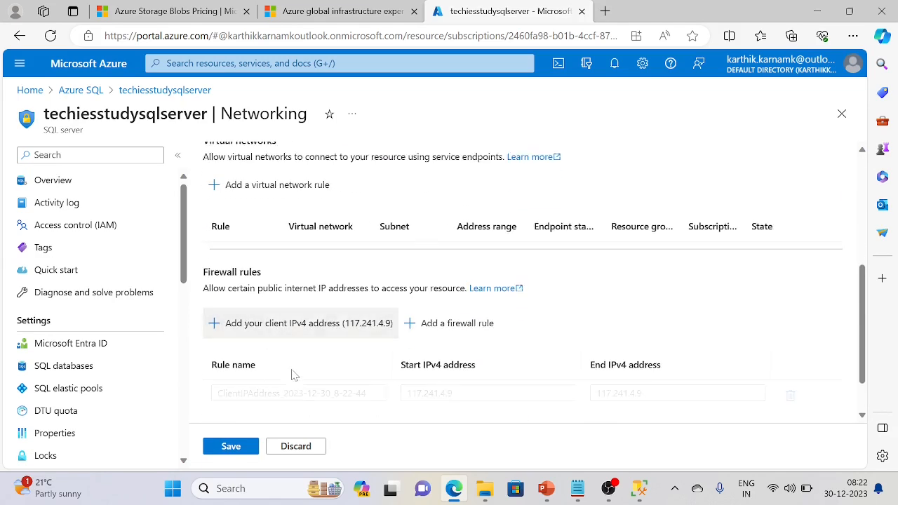
pyautogui.click(245, 452)
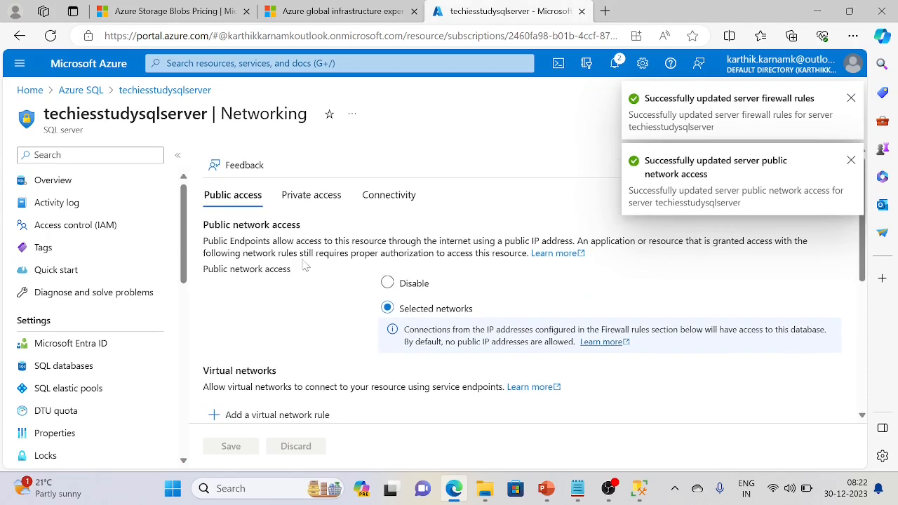
# Check the private access settings, then retry the SSMS connection to the Azure server
pyautogui.click(317, 198)
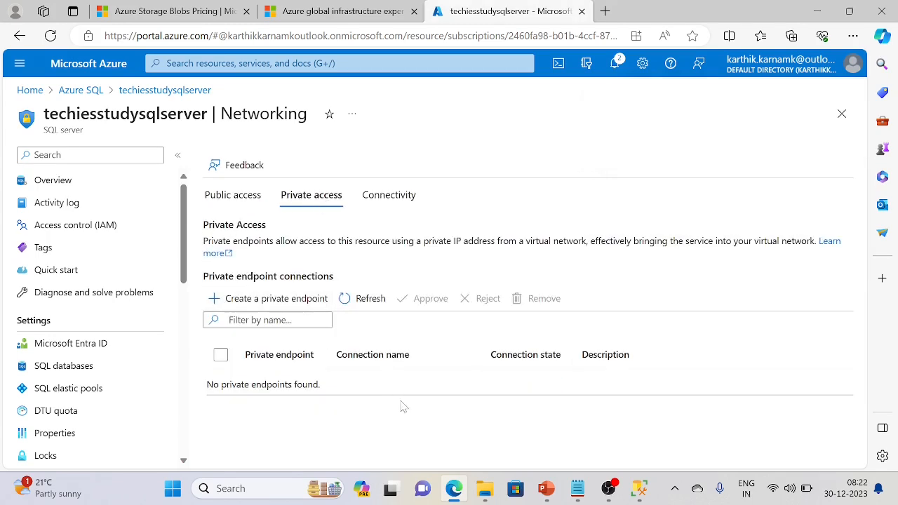
pyautogui.click(637, 489)
pyautogui.click(405, 258)
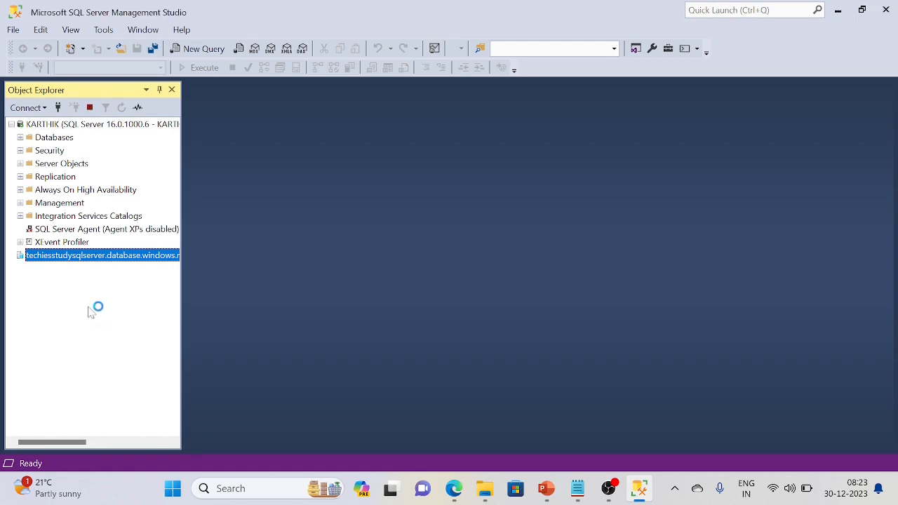
# Start a new query on the techiesstudy database in SSMS, then return to the Azure portal
pyautogui.click(20, 269)
pyautogui.click(71, 296)
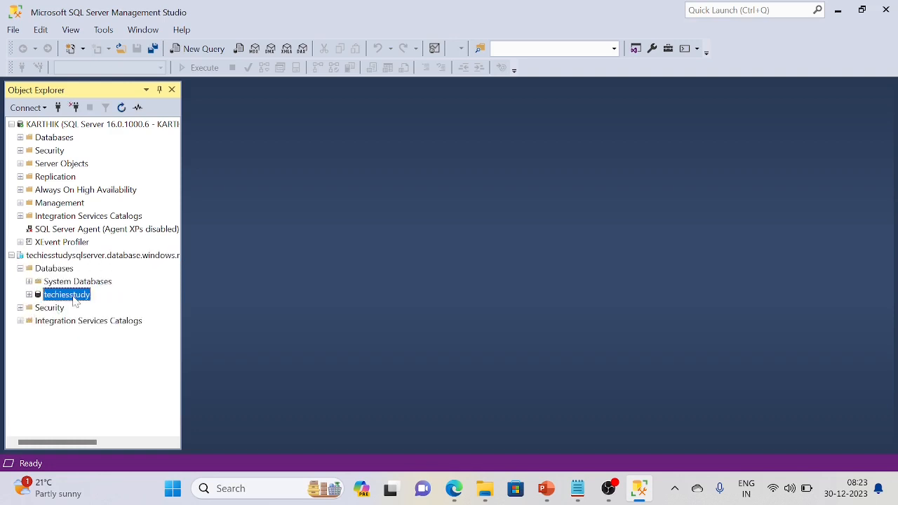
pyautogui.click(197, 49)
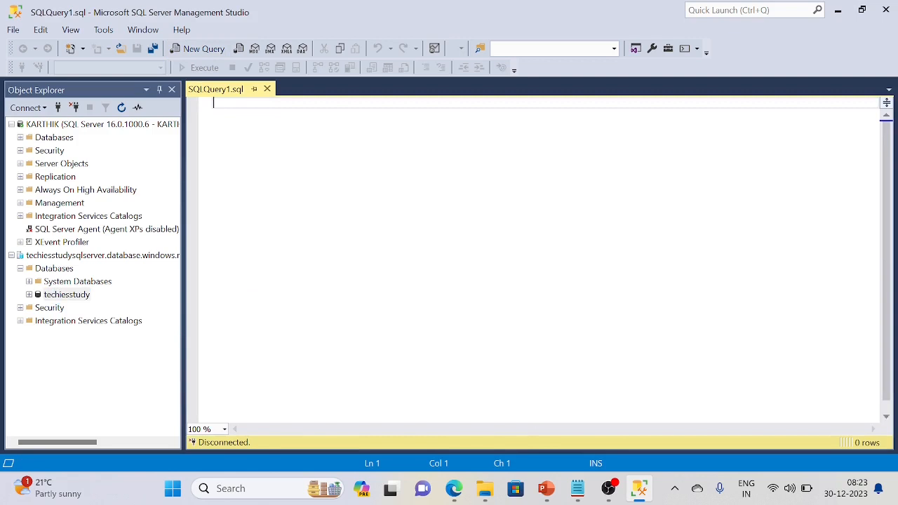
pyautogui.click(454, 488)
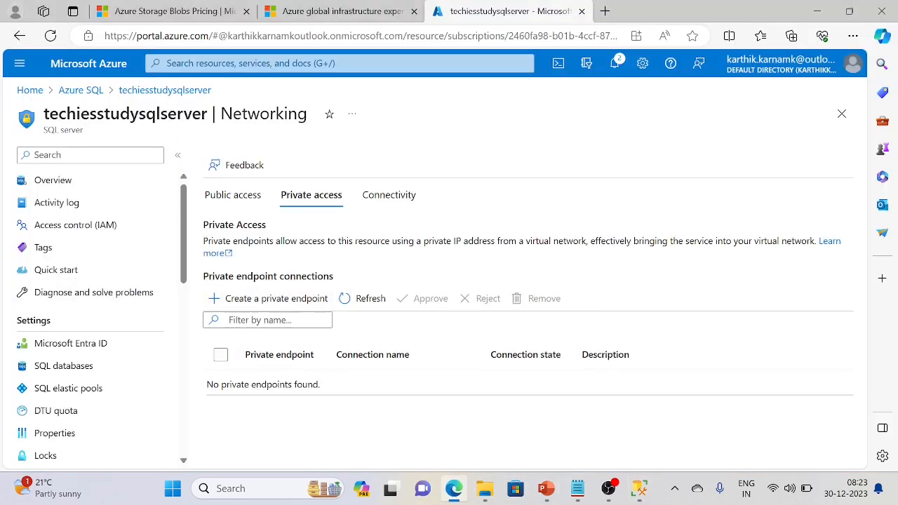
# Navigate from Azure SQL to the techiesstudy key vault's Secrets page
pyautogui.click(81, 90)
pyautogui.click(340, 64)
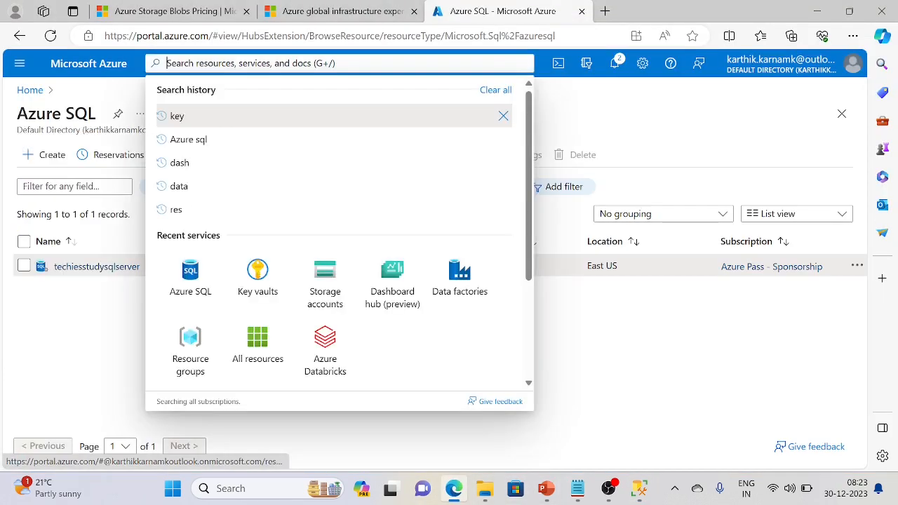
pyautogui.click(272, 282)
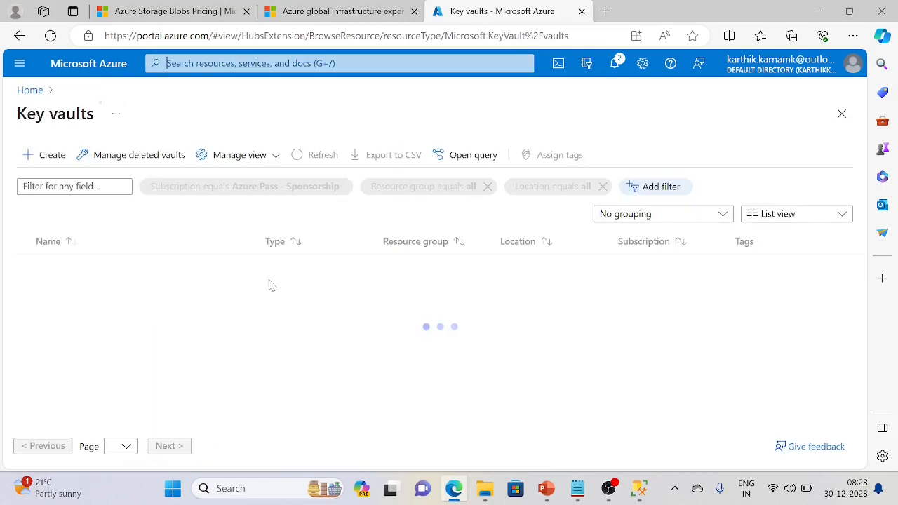
pyautogui.click(78, 267)
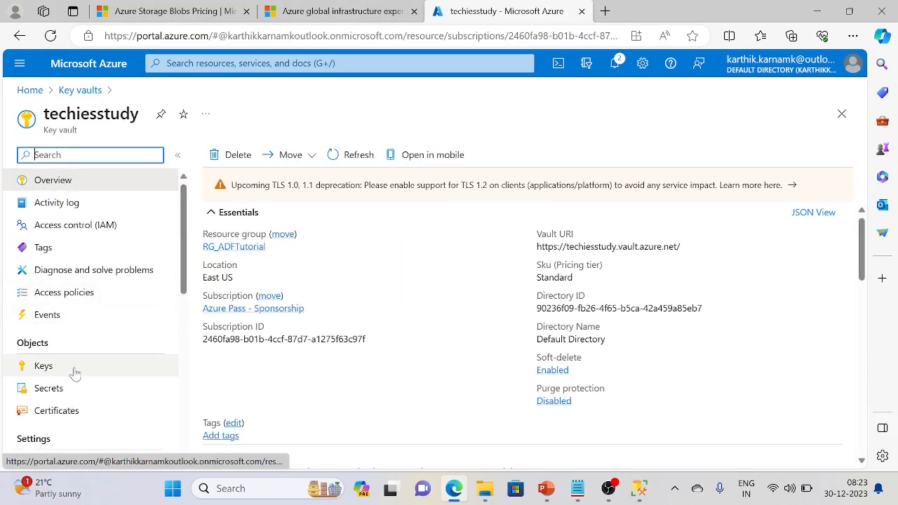
pyautogui.click(56, 388)
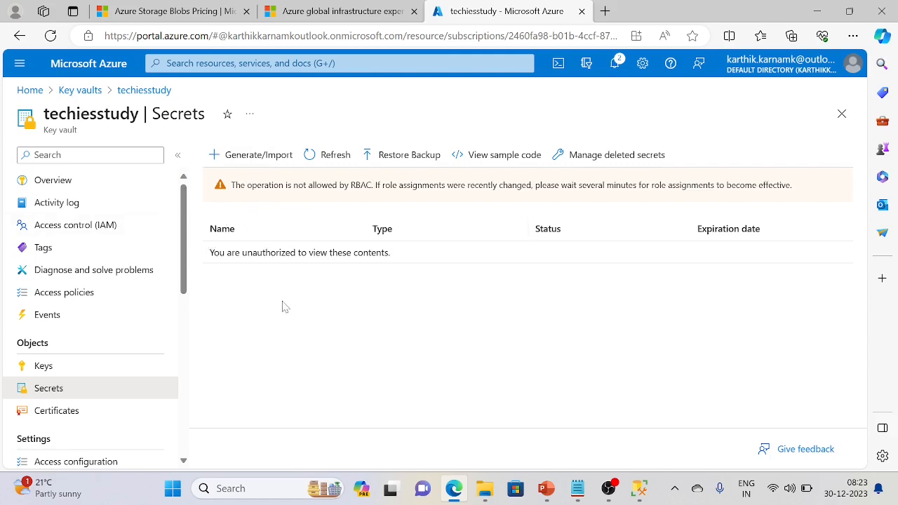
pyautogui.moveTo(182, 275)
pyautogui.mouseDown()
pyautogui.moveTo(188, 324)
pyautogui.moveTo(175, 270)
pyautogui.mouseUp()
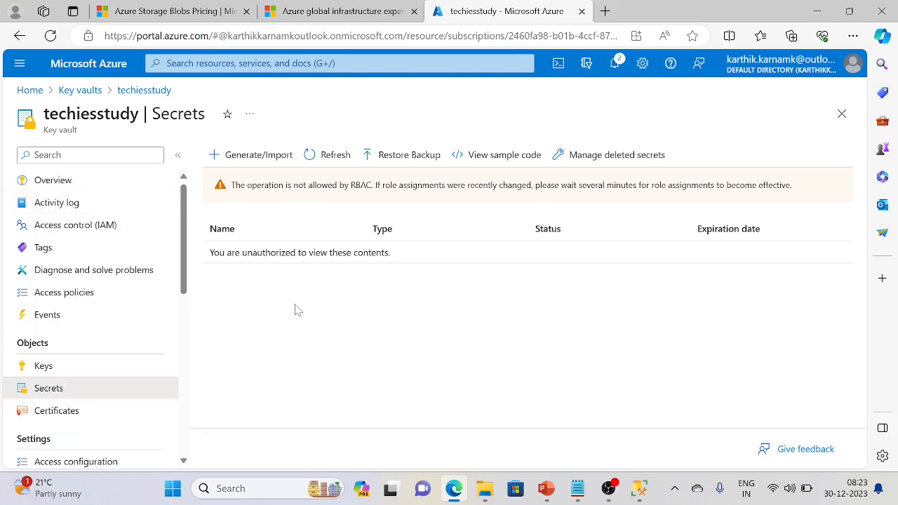